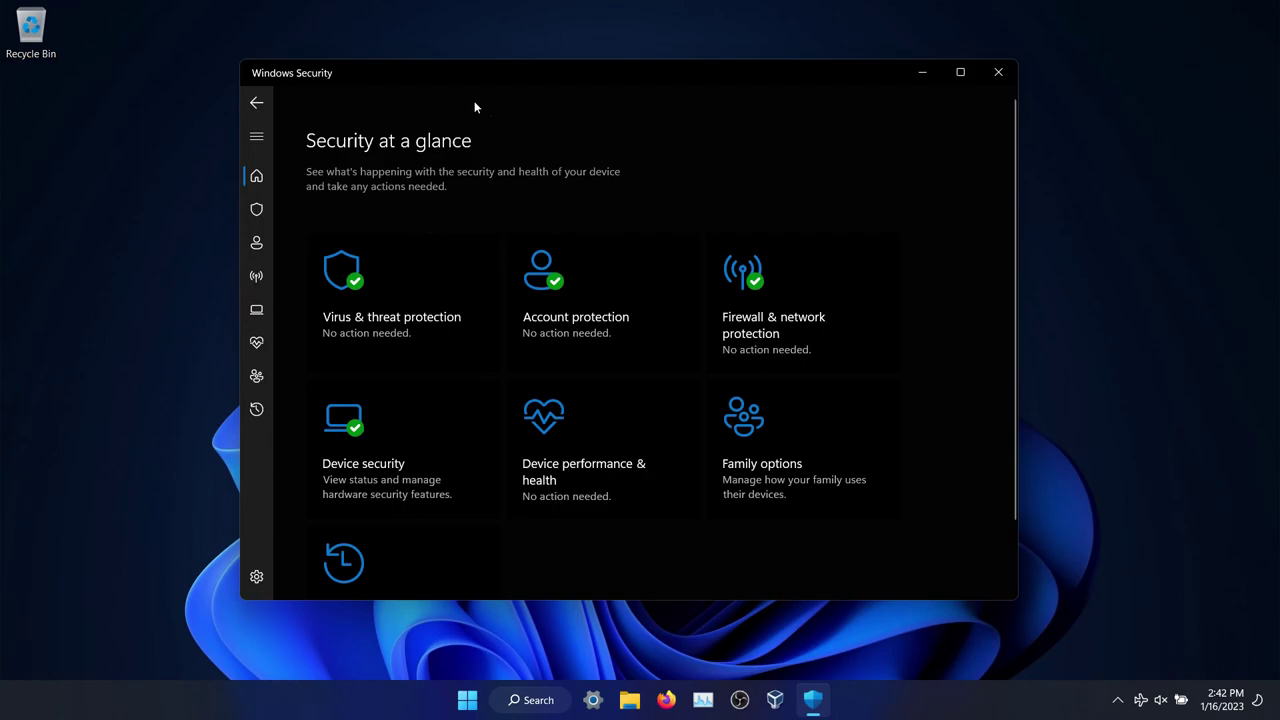
Step: Expand the navigation pane from Security at a glance to list all security sections
left_click(246, 144)
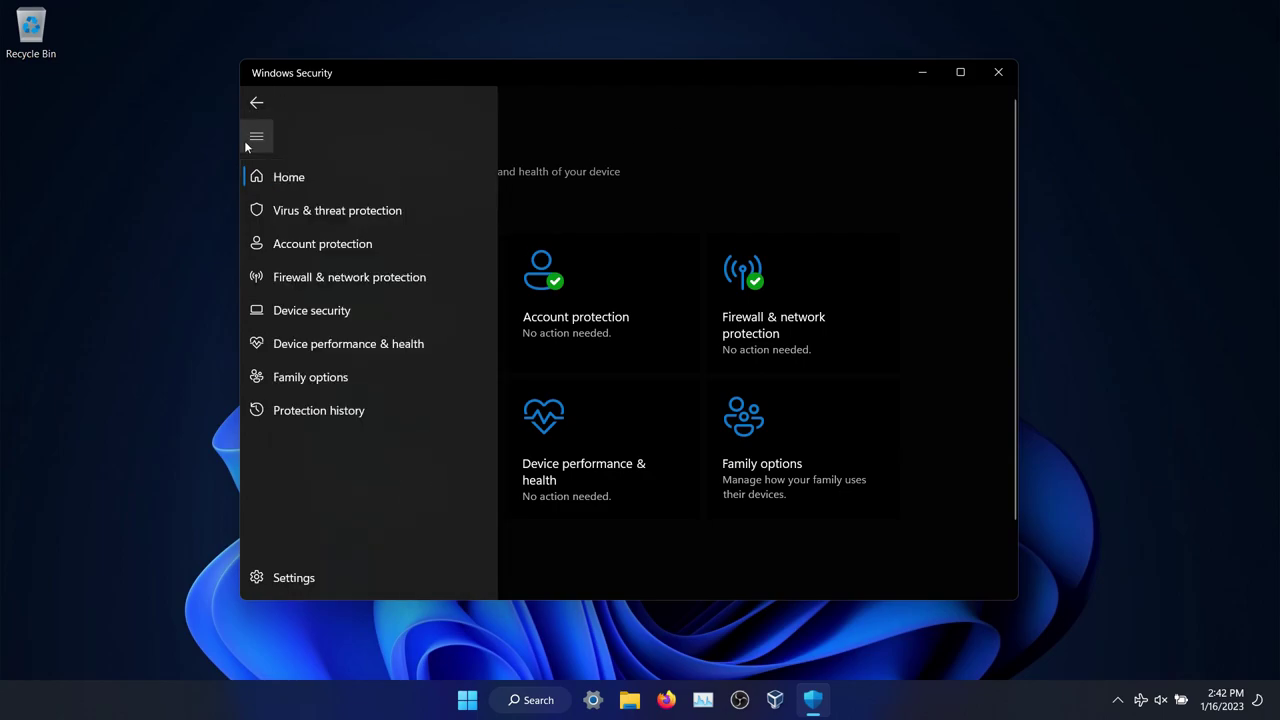
Step: Open Virus & threat protection, view the Scan options, then return and scroll down the overview
left_click(326, 213)
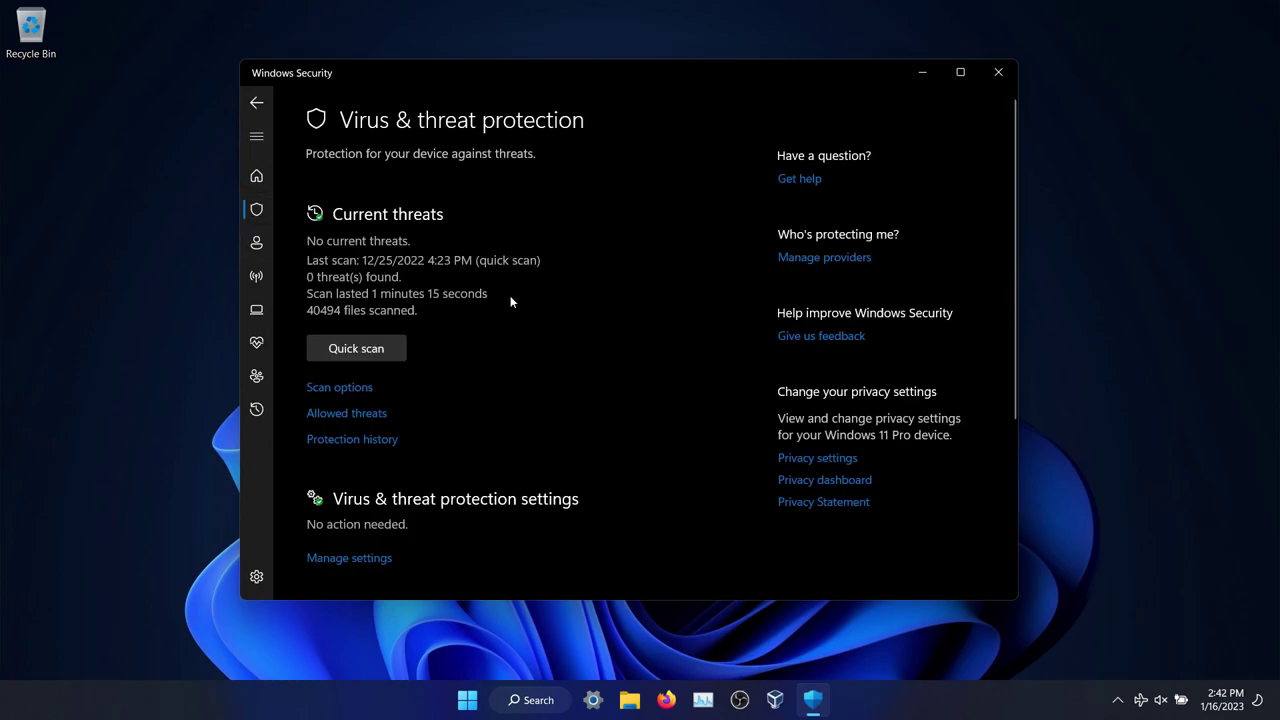
left_click(352, 393)
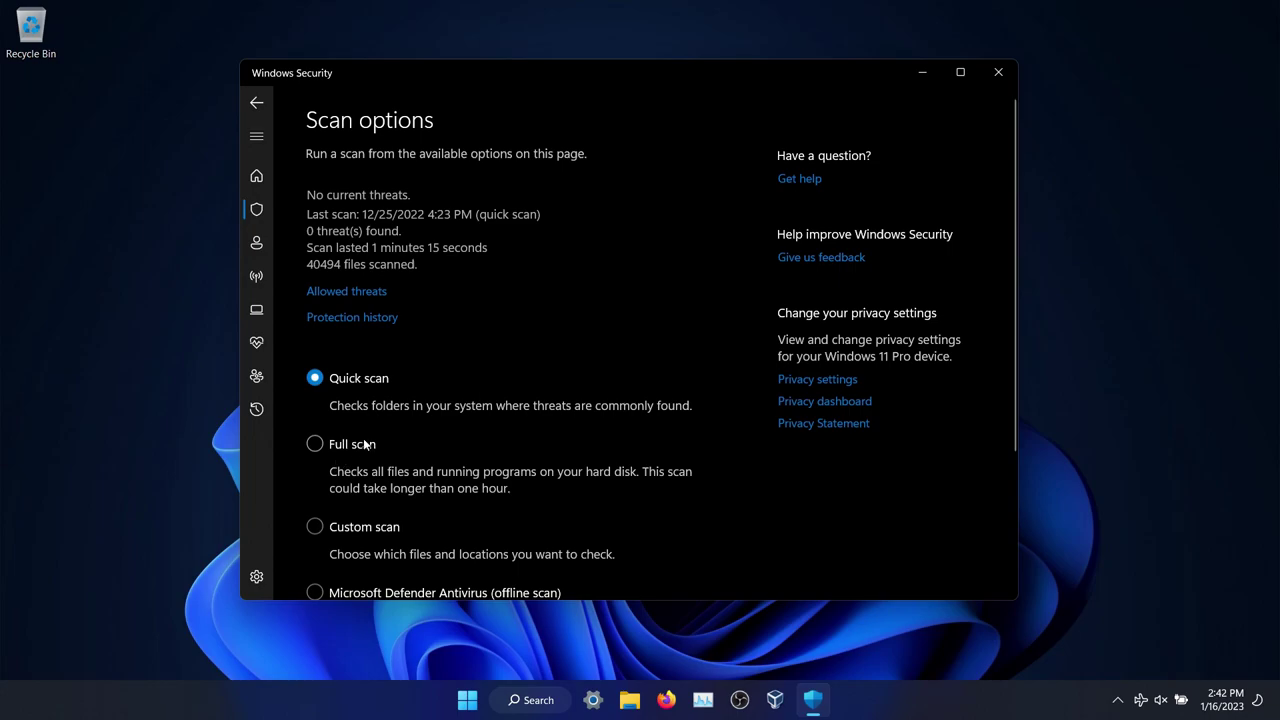
left_click(256, 102)
scroll(490, 264, "down", 2)
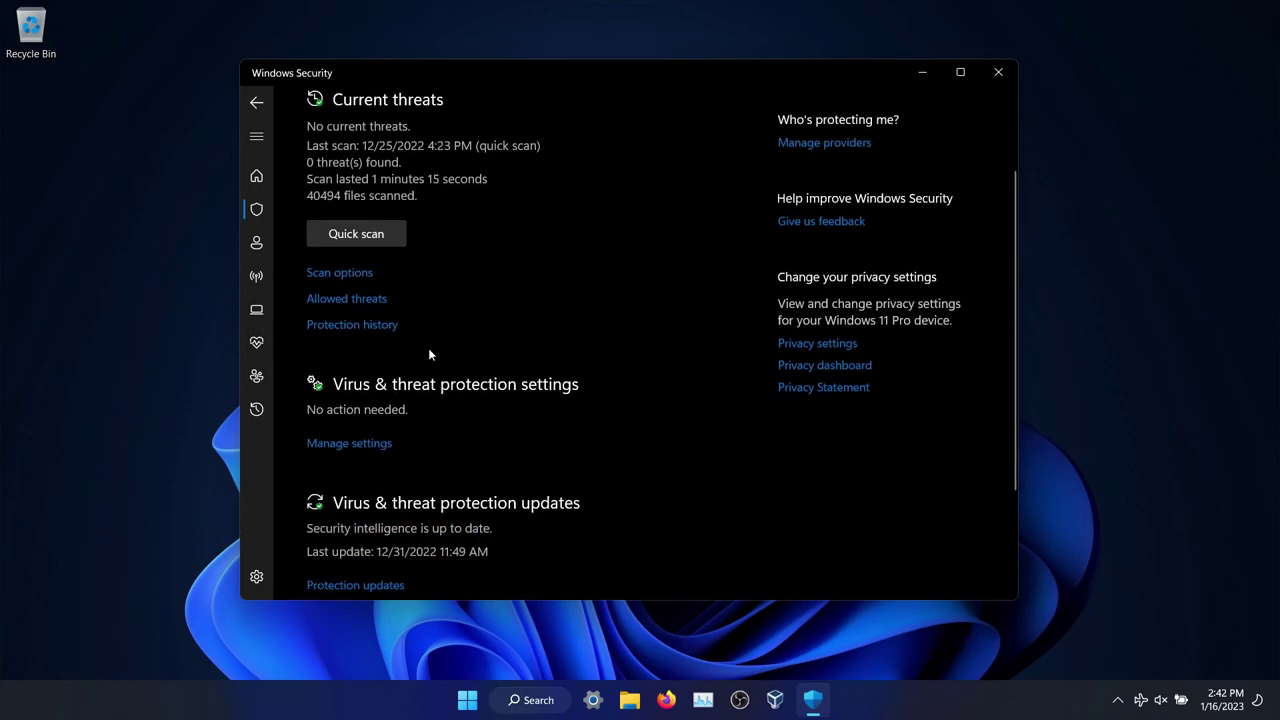
Step: Scroll through Manage settings to Exclusions, confirming Real-time, Cloud-delivered, sample submission and Tamper Protection On
left_click(366, 445)
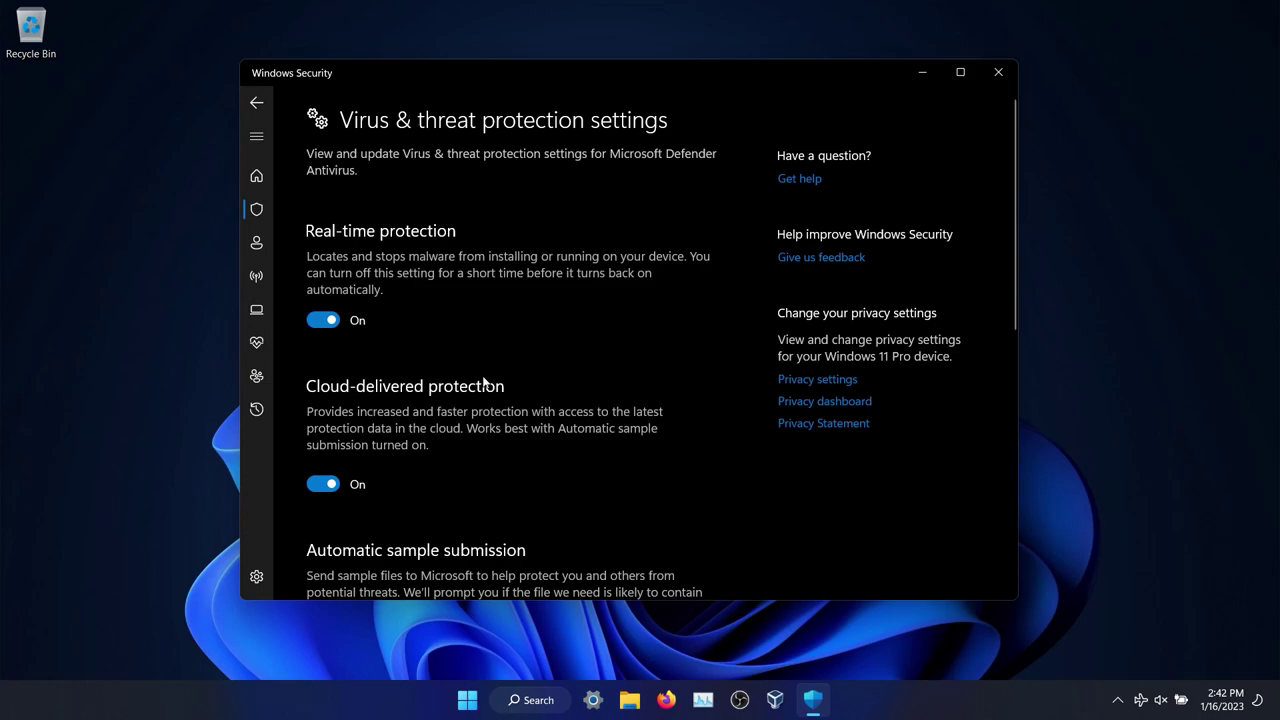
scroll(482, 378, "down", 3)
scroll(482, 378, "down", 3)
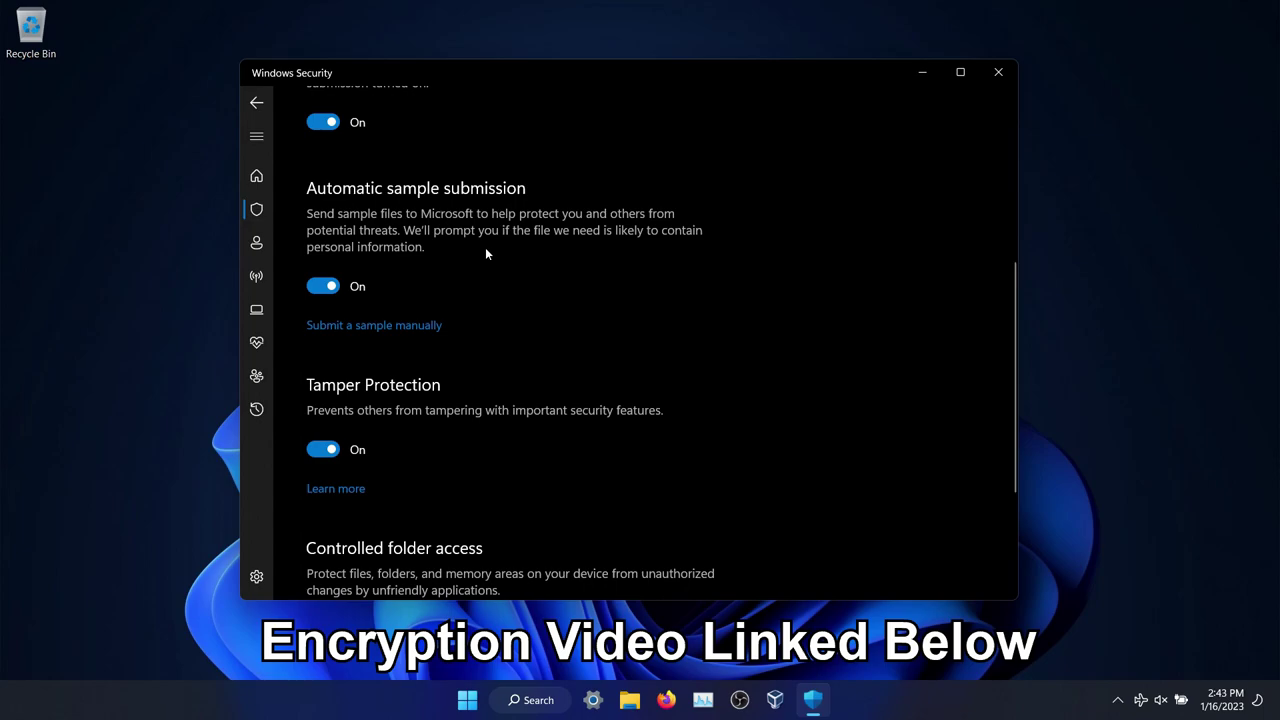
scroll(486, 253, "down", 3)
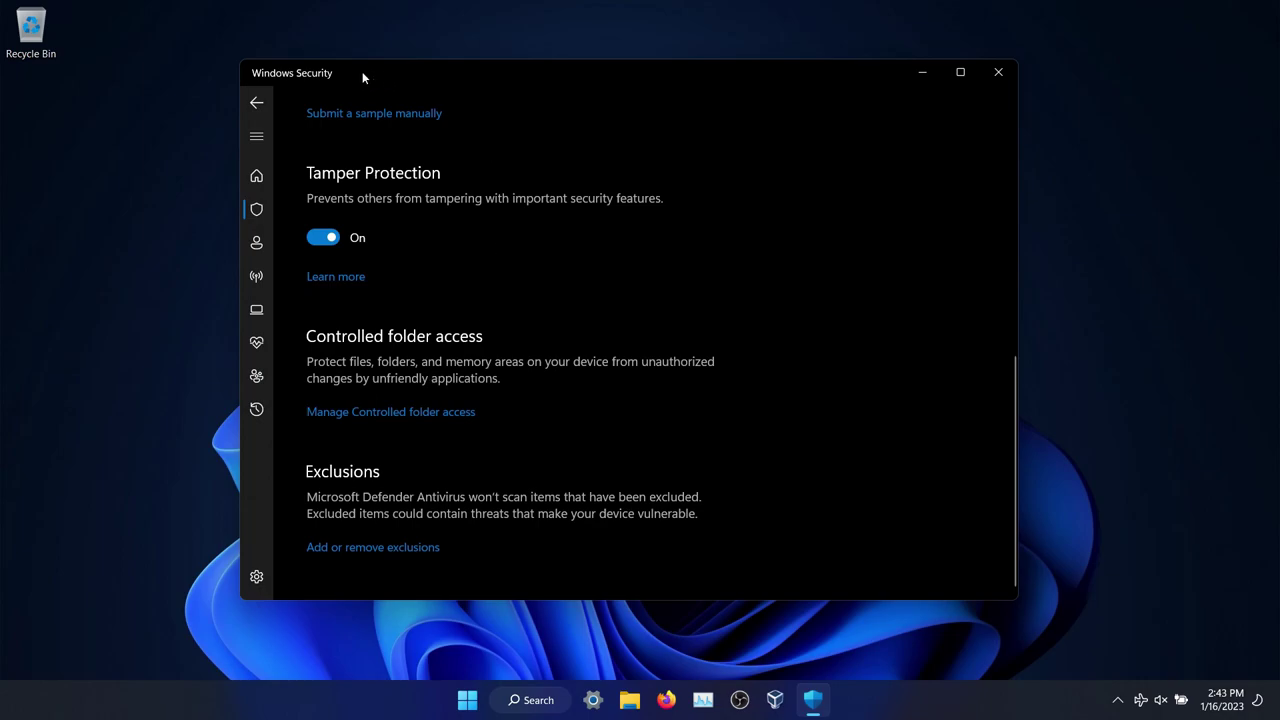
left_click(252, 110)
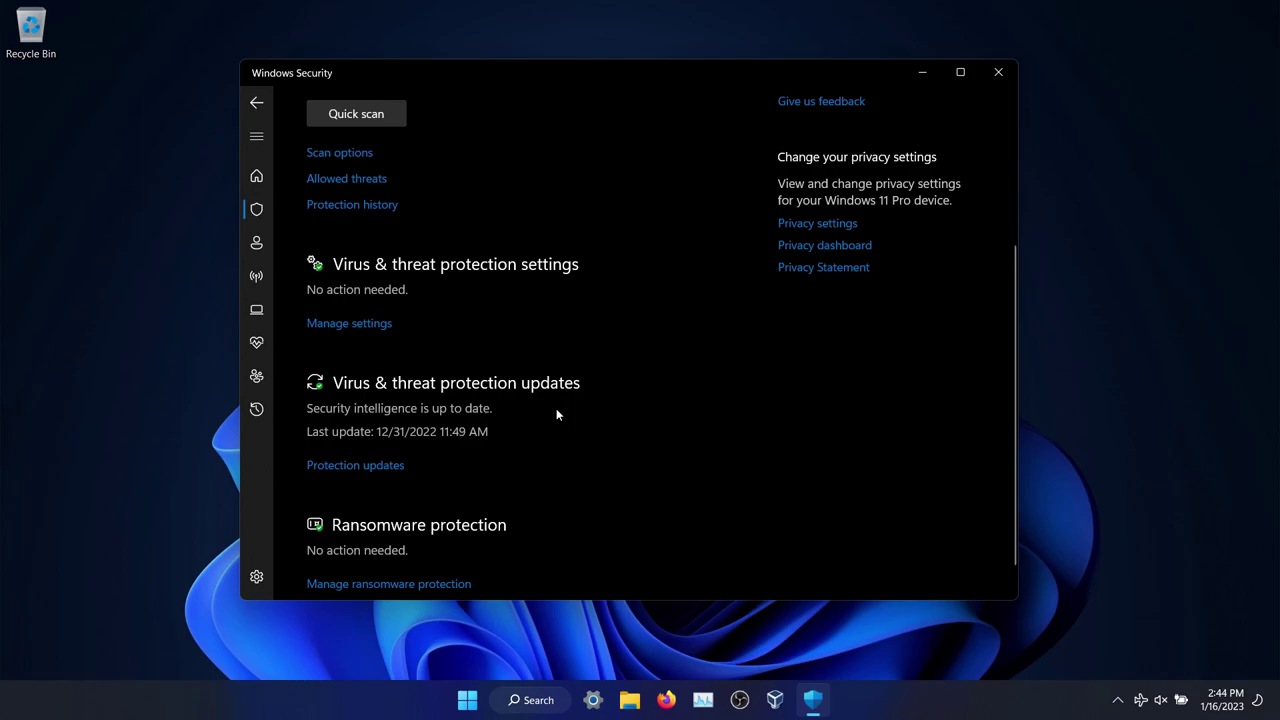
scroll(556, 408, "down", 1)
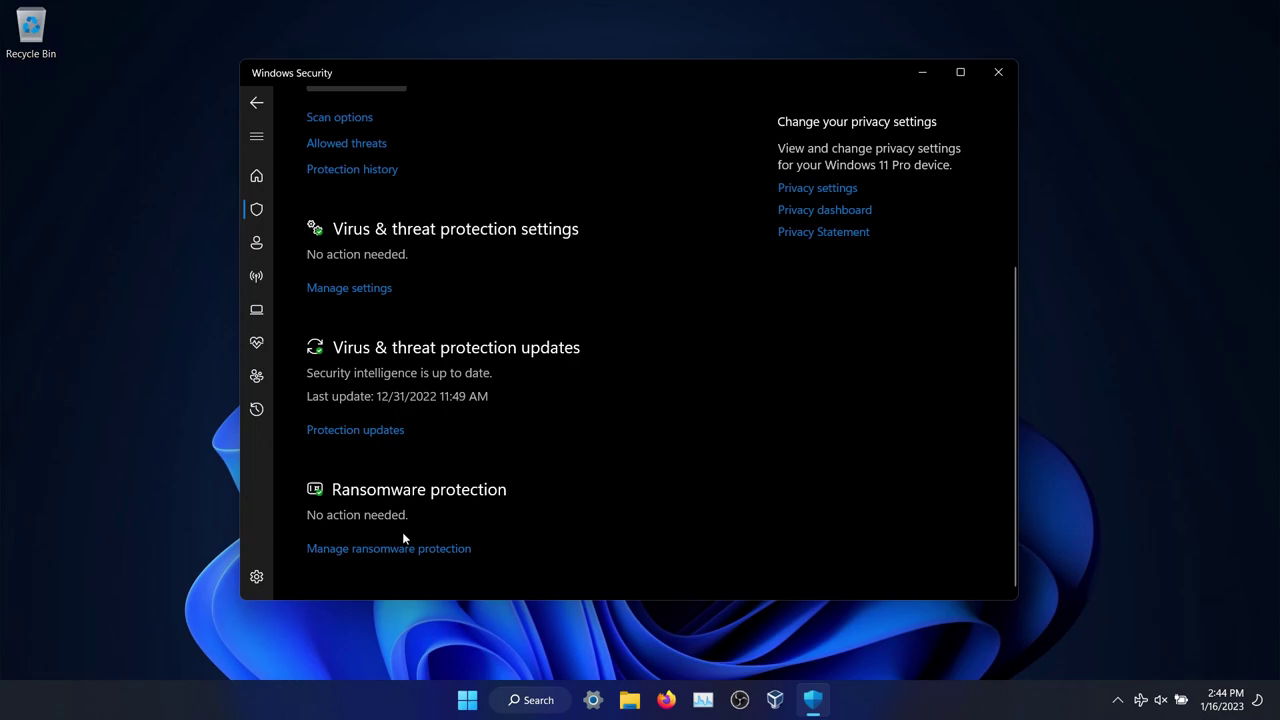
Step: Open Manage ransomware protection and confirm Controlled folder access is switched On
left_click(381, 550)
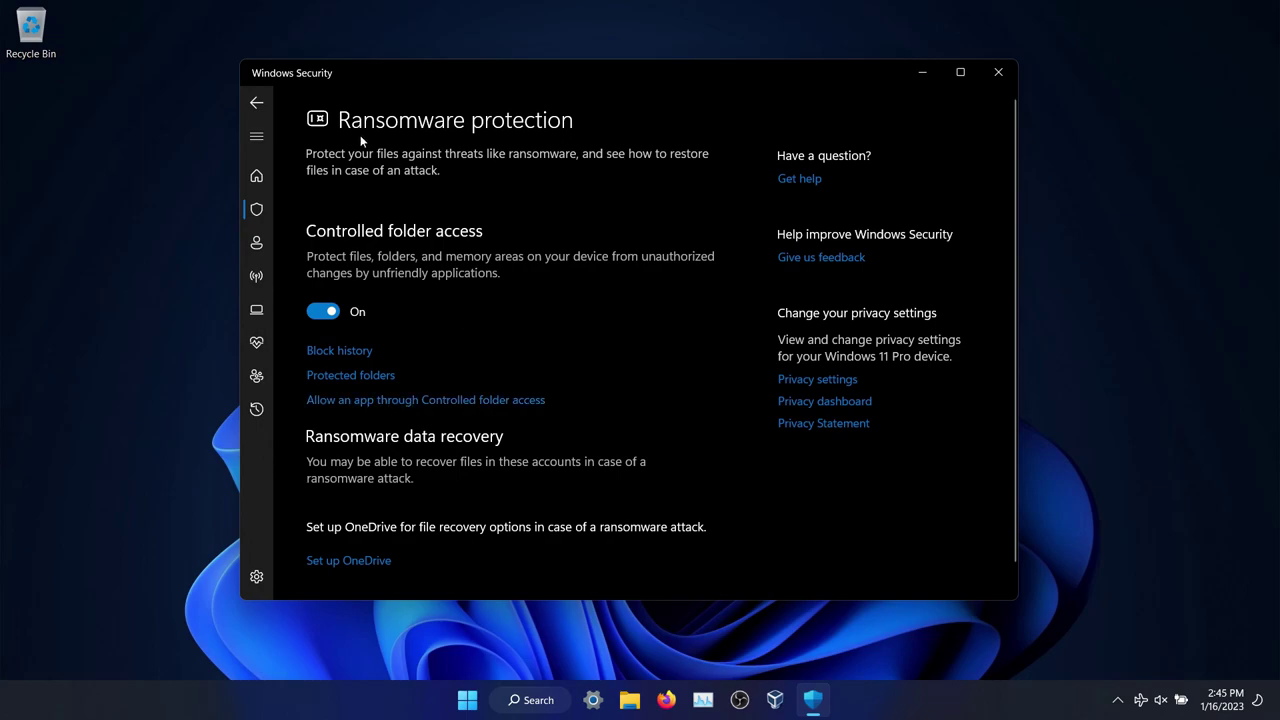
left_click(257, 138)
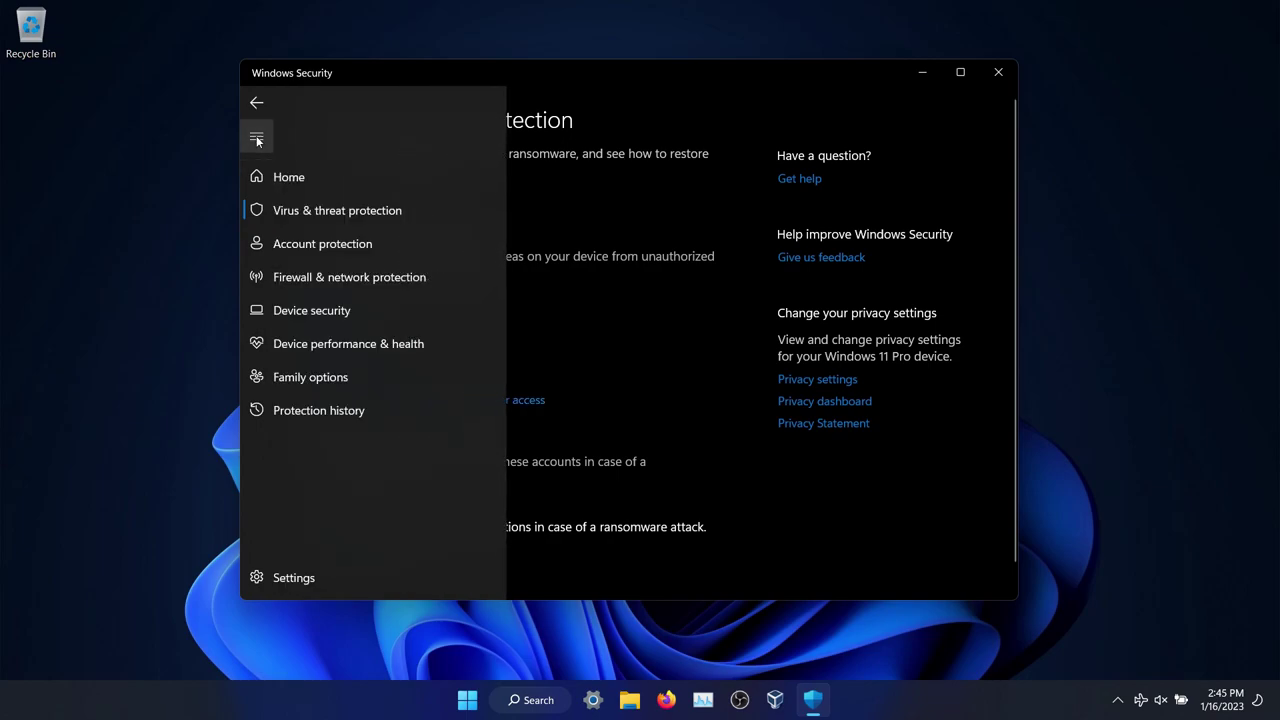
Step: Open Account protection to see Microsoft account, Windows Hello and Dynamic lock status
left_click(337, 246)
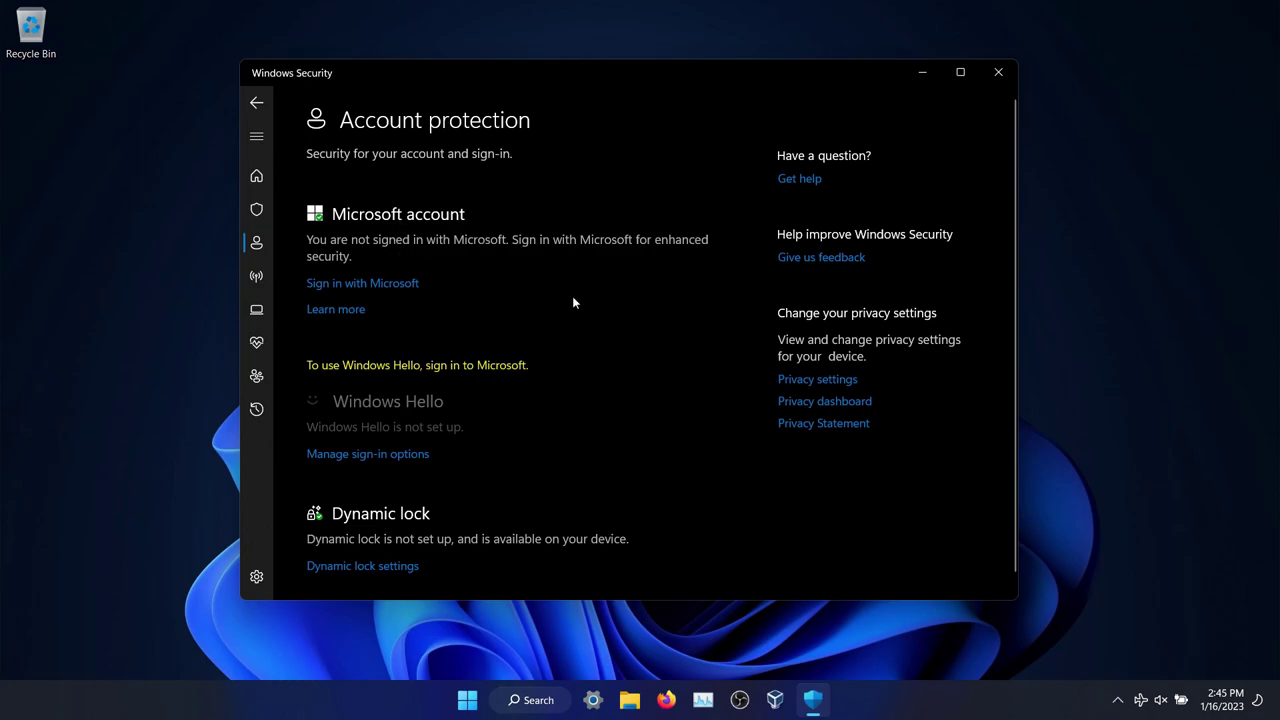
left_click(357, 454)
left_click(380, 566)
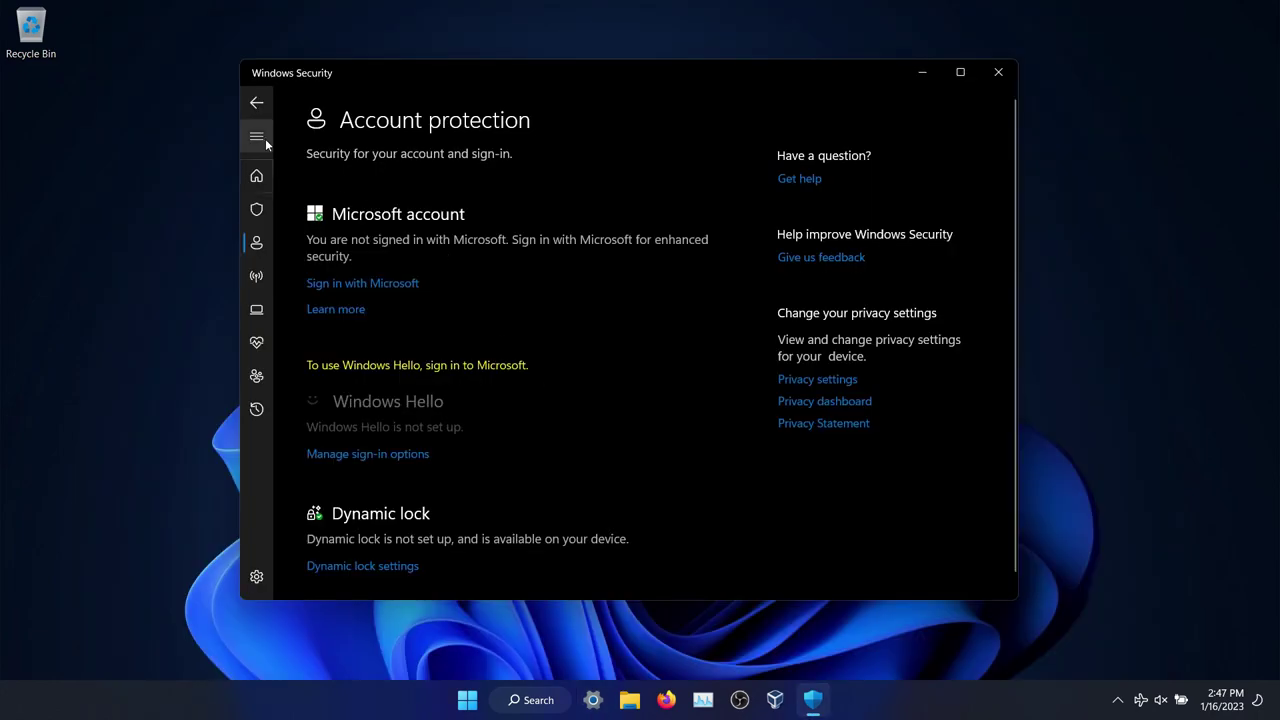
Step: Open Firewall & network protection, check the active Public network's firewall is on, and return
left_click(257, 138)
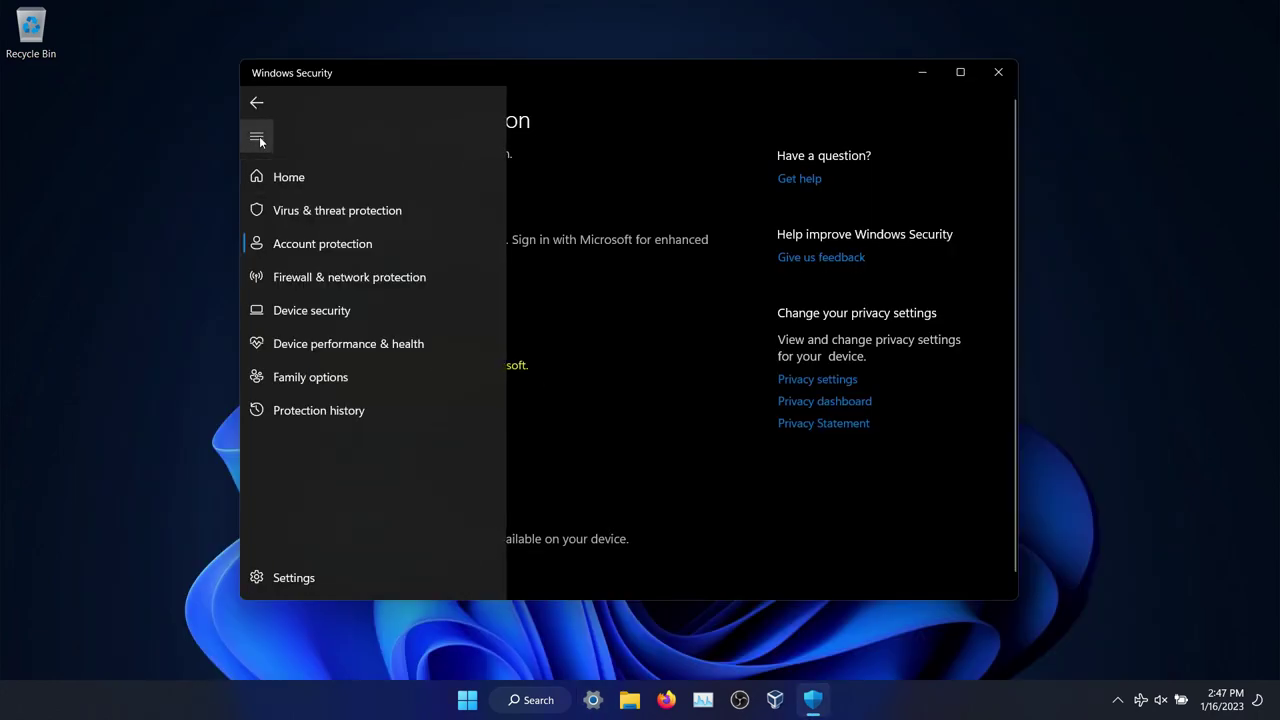
left_click(338, 281)
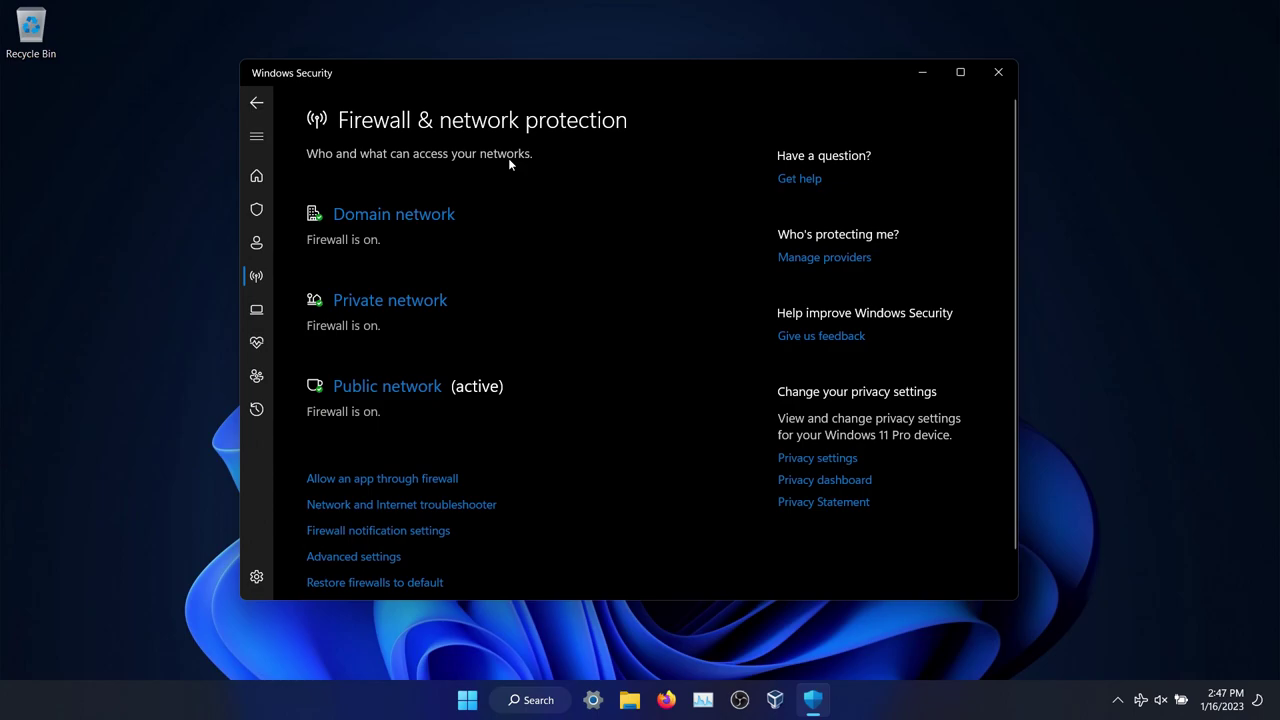
left_click(378, 391)
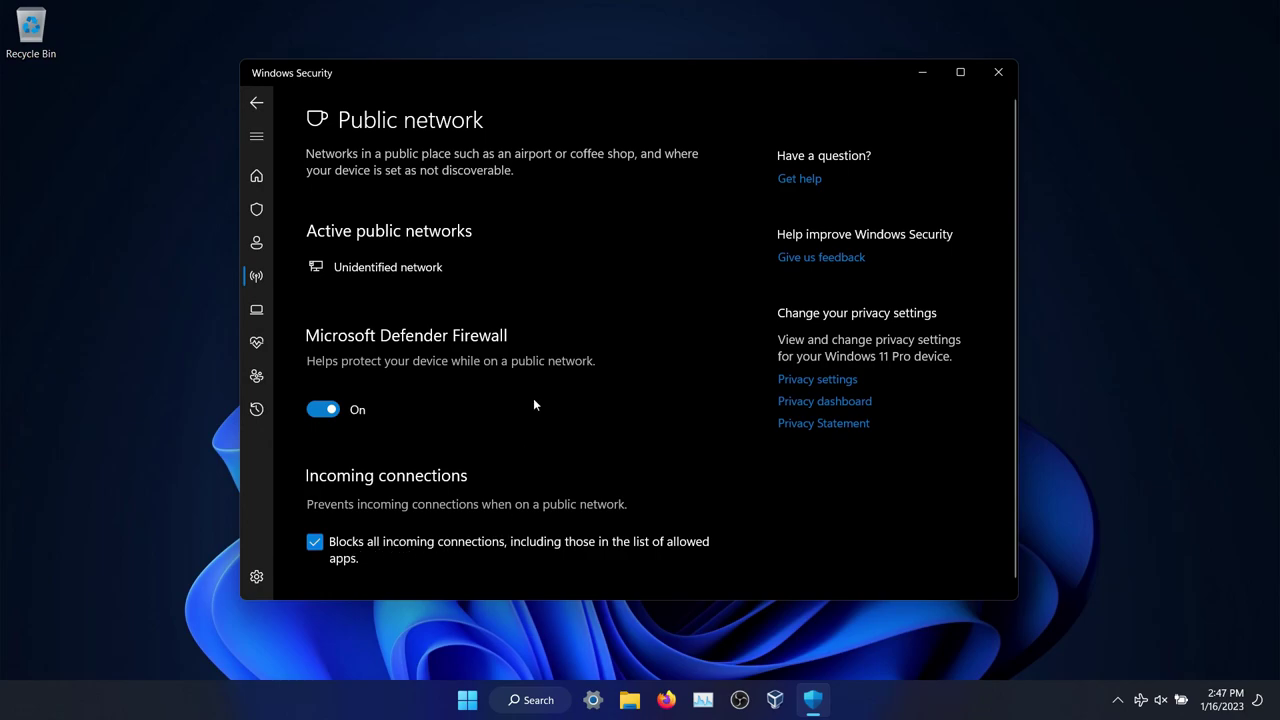
left_click(256, 102)
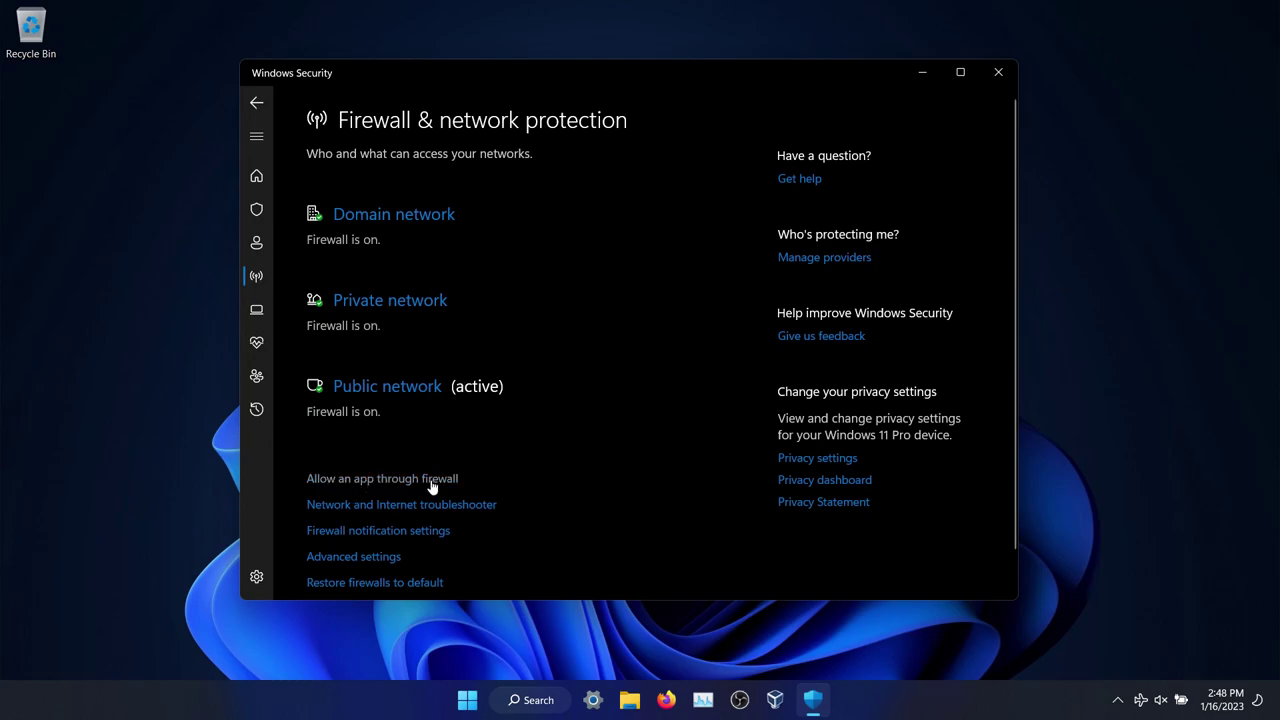
Step: Open Device security and review the Core isolation and Security processor details pages
left_click(262, 137)
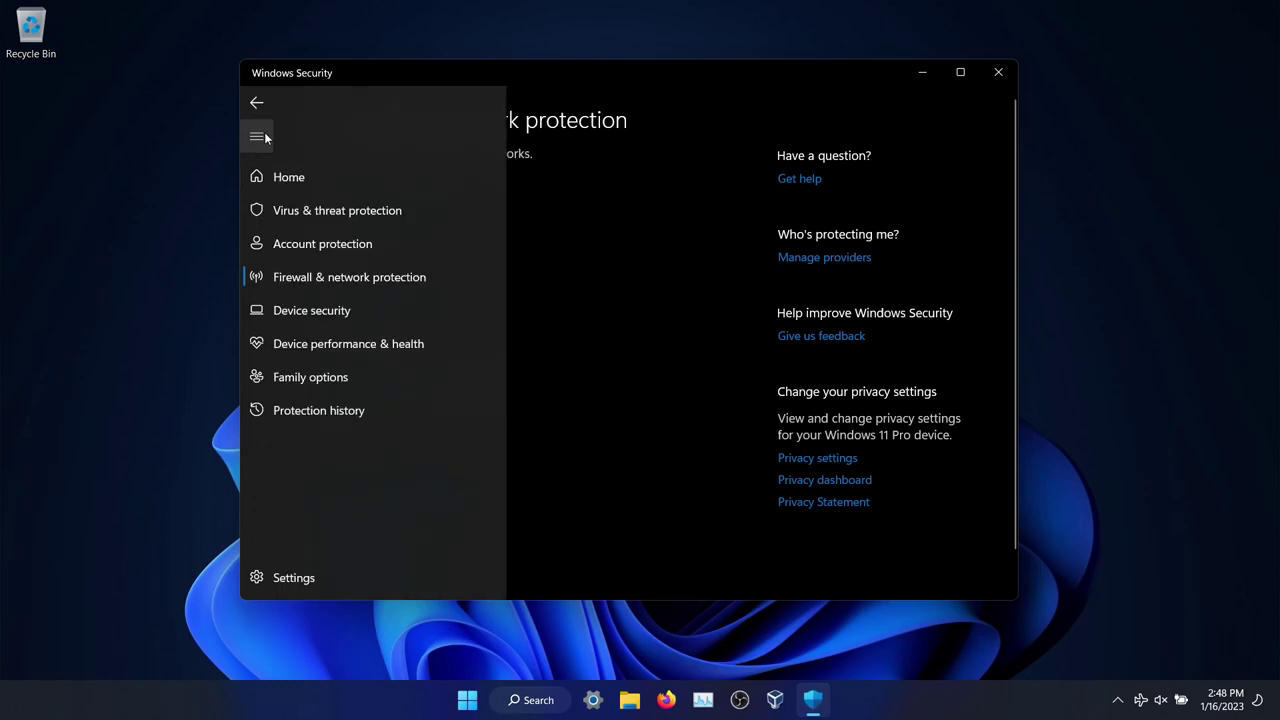
left_click(312, 313)
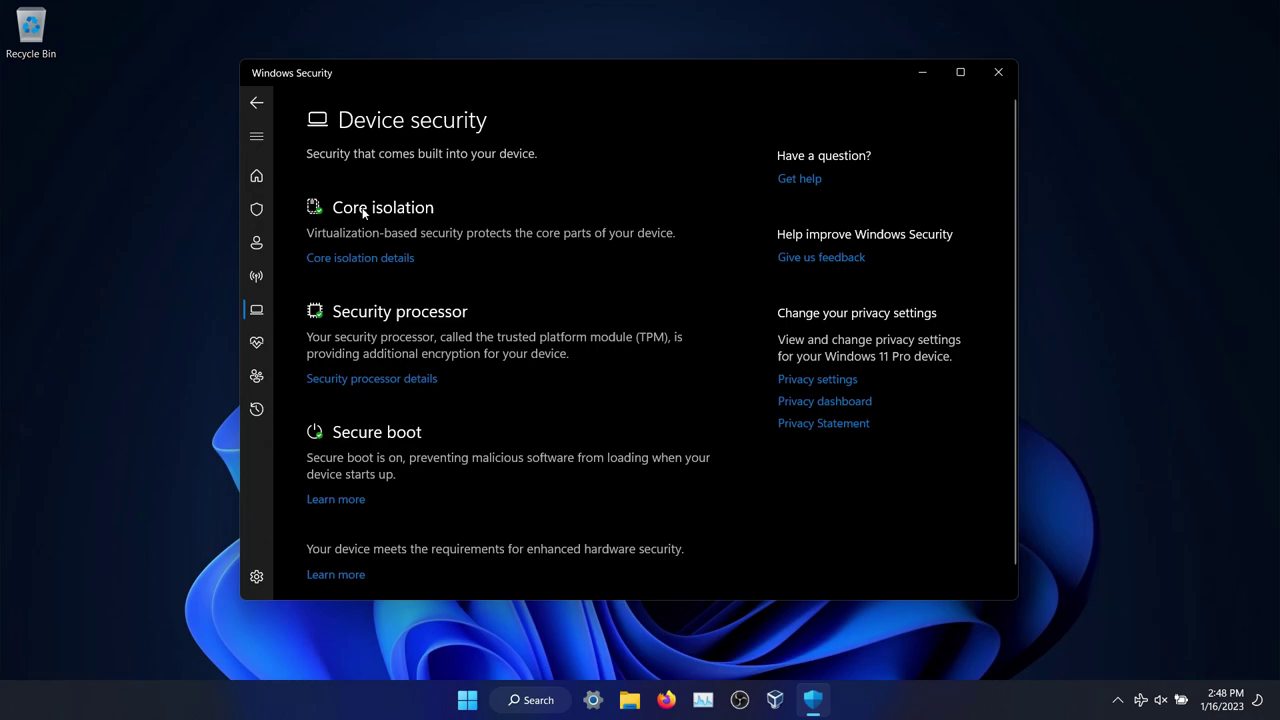
left_click(397, 257)
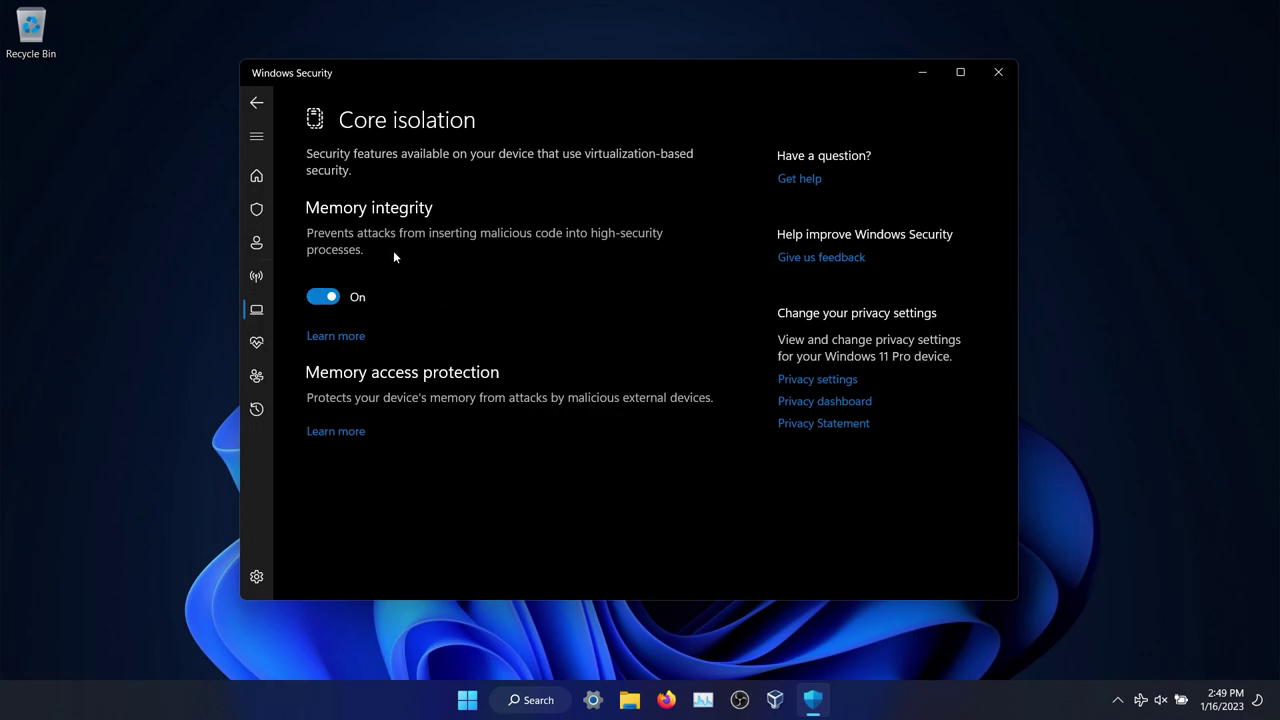
left_click(255, 93)
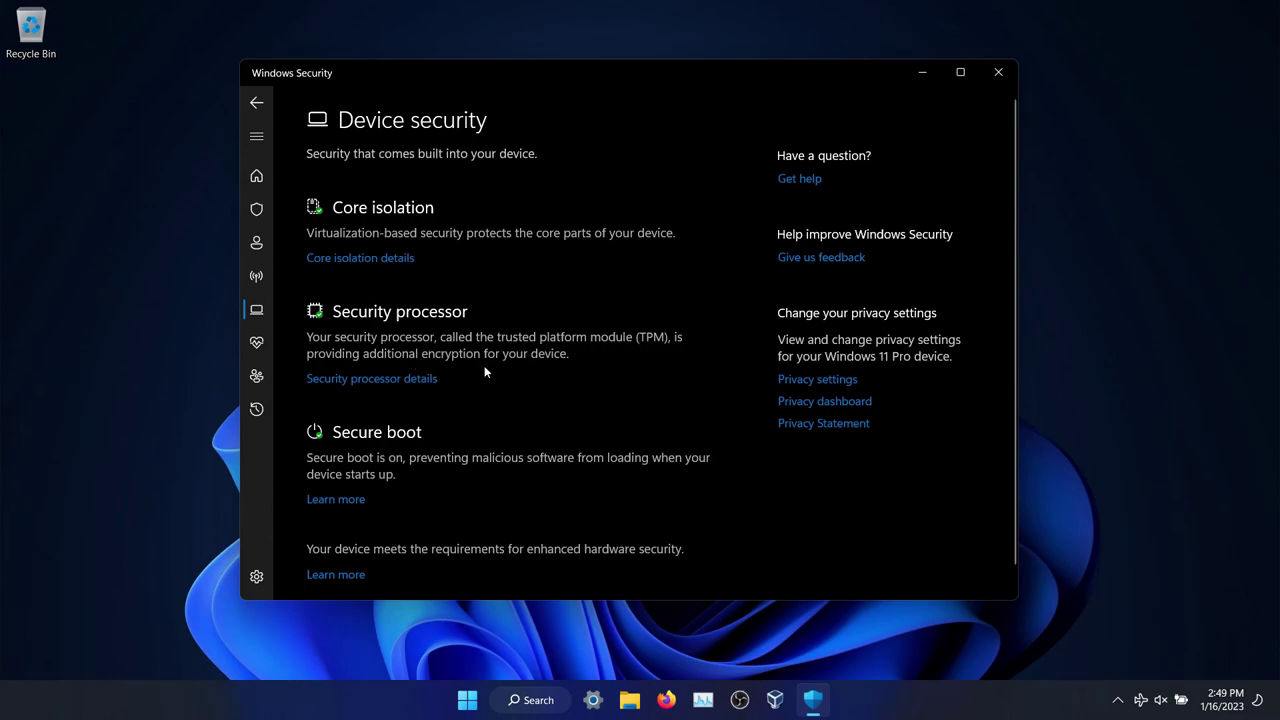
left_click(374, 380)
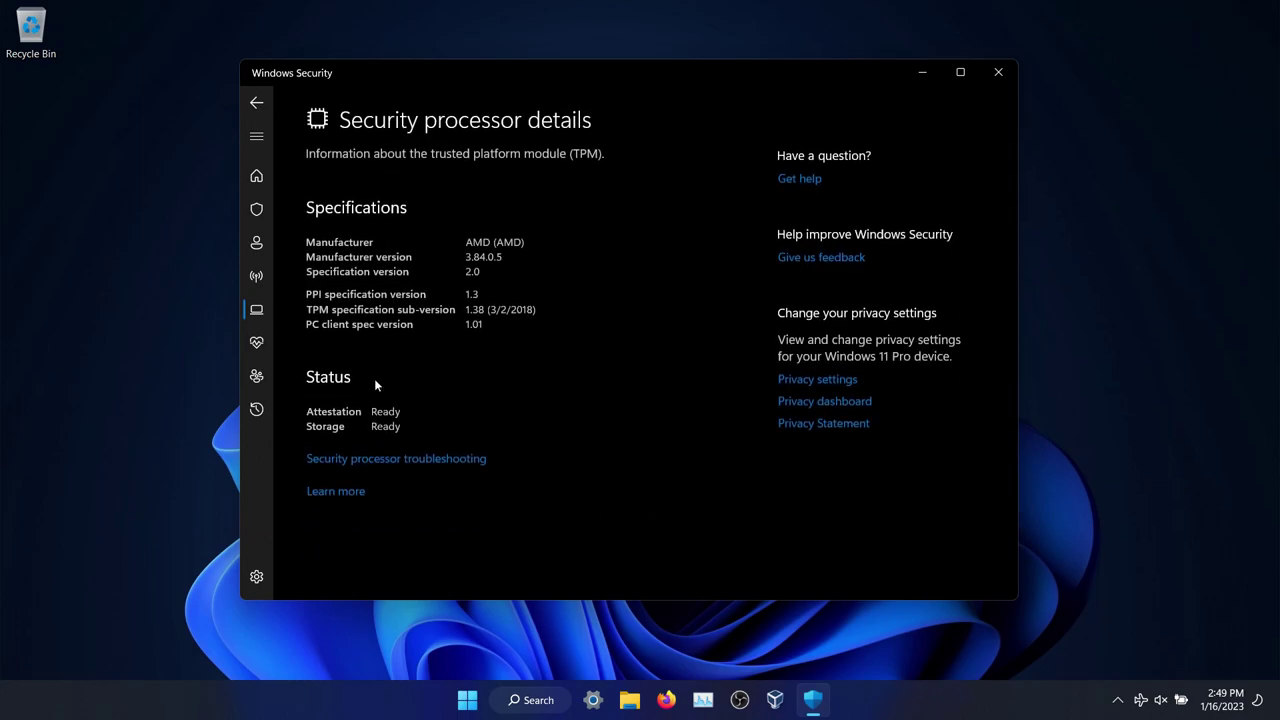
key("alt+Left")
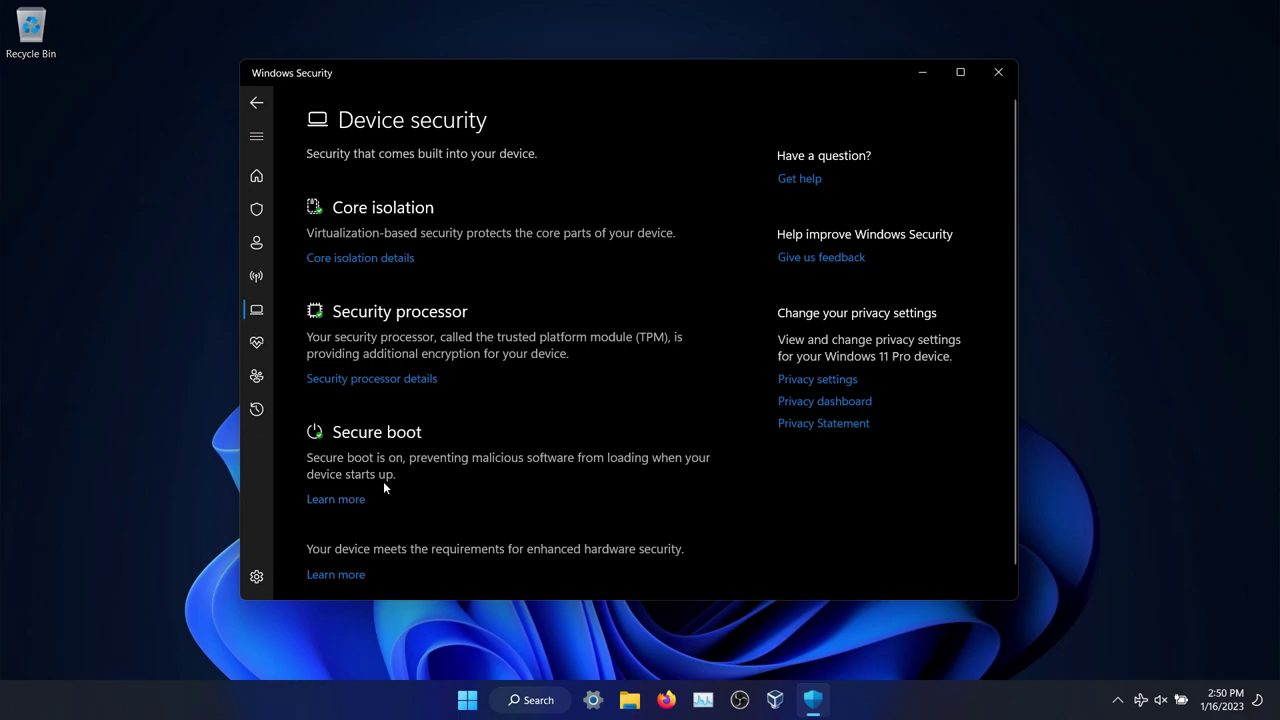
Step: View the Device performance & health report, then open the Family options page
left_click(264, 138)
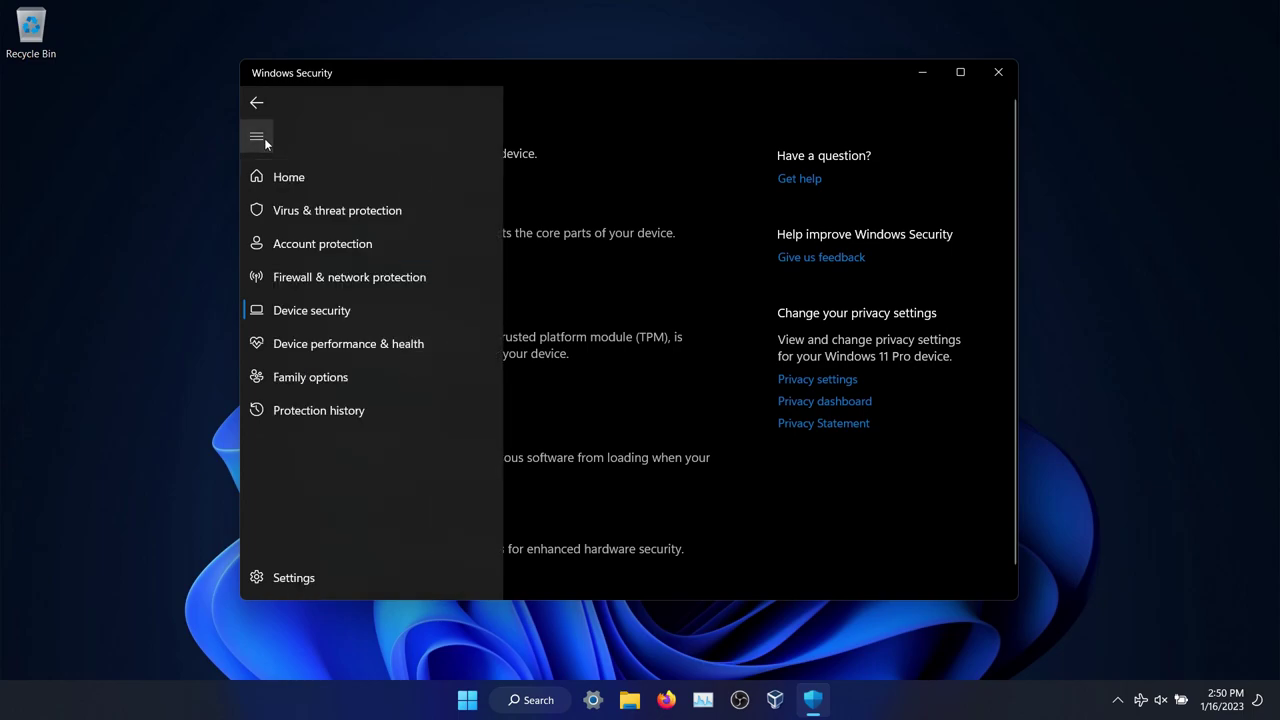
left_click(356, 343)
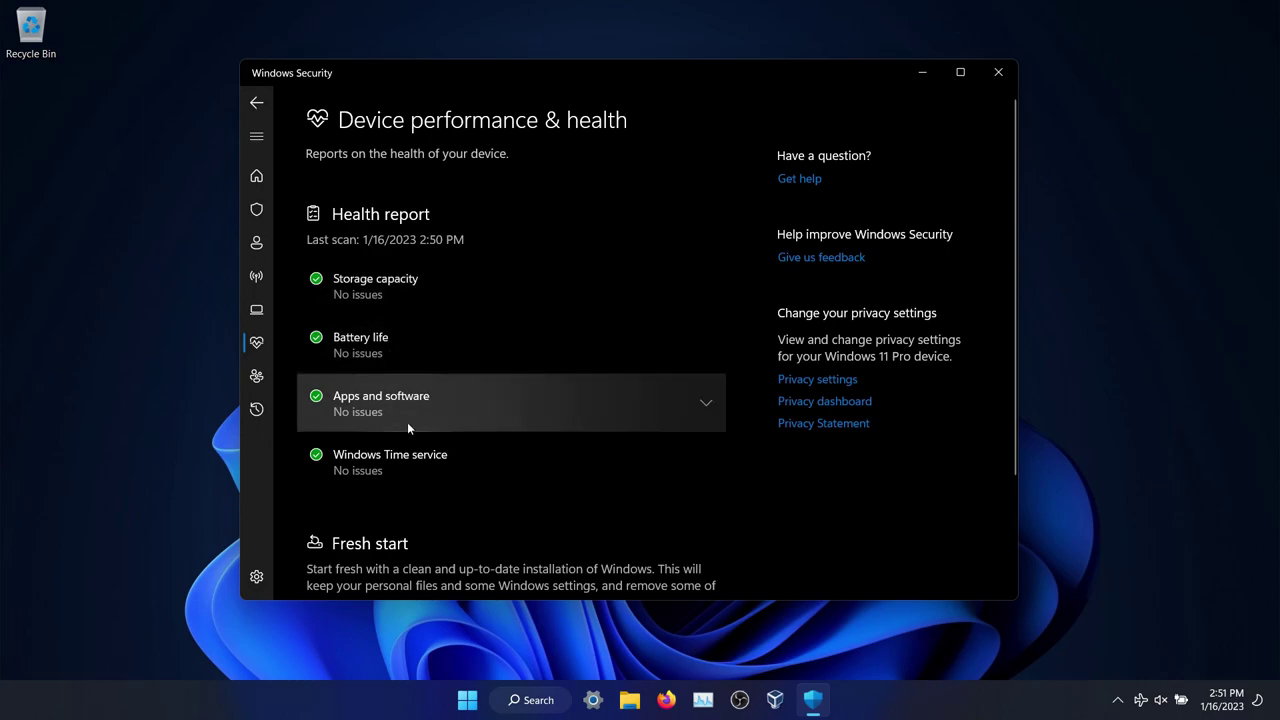
left_click(263, 137)
left_click(319, 380)
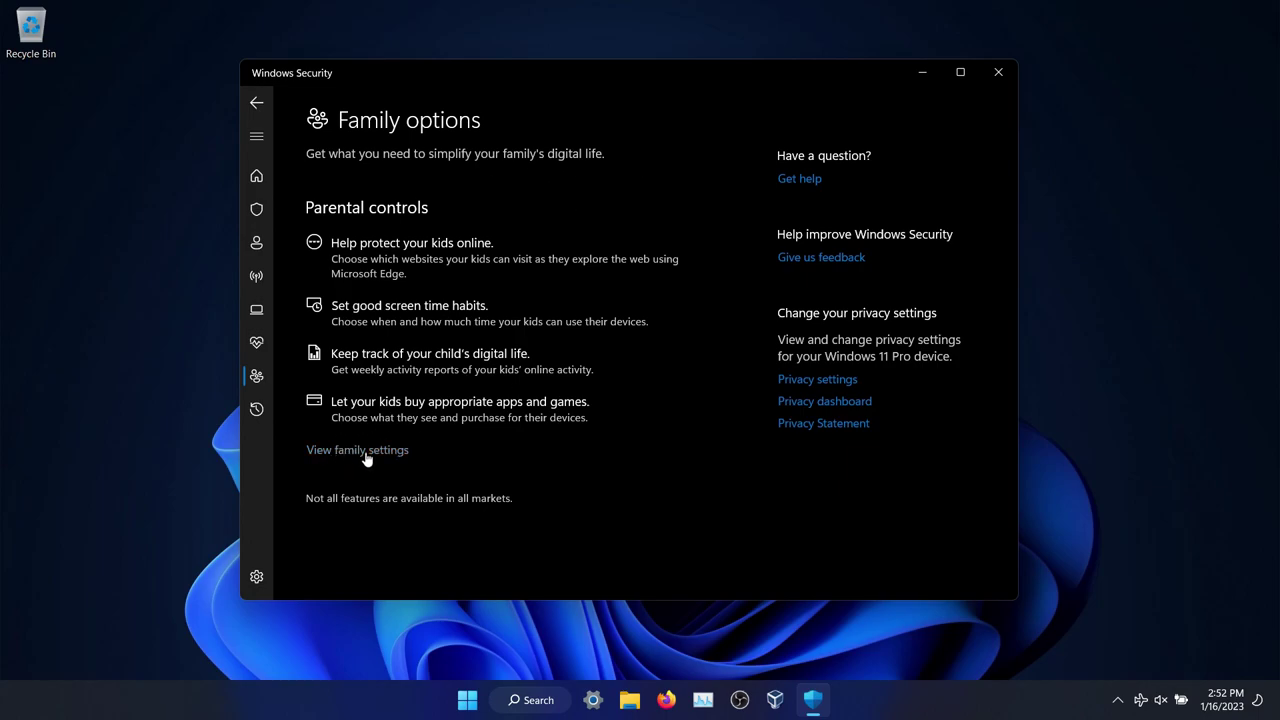
left_click(257, 136)
Step: Go from Protection history to Settings' Manage notifications and confirm every notification toggle is on
left_click(291, 410)
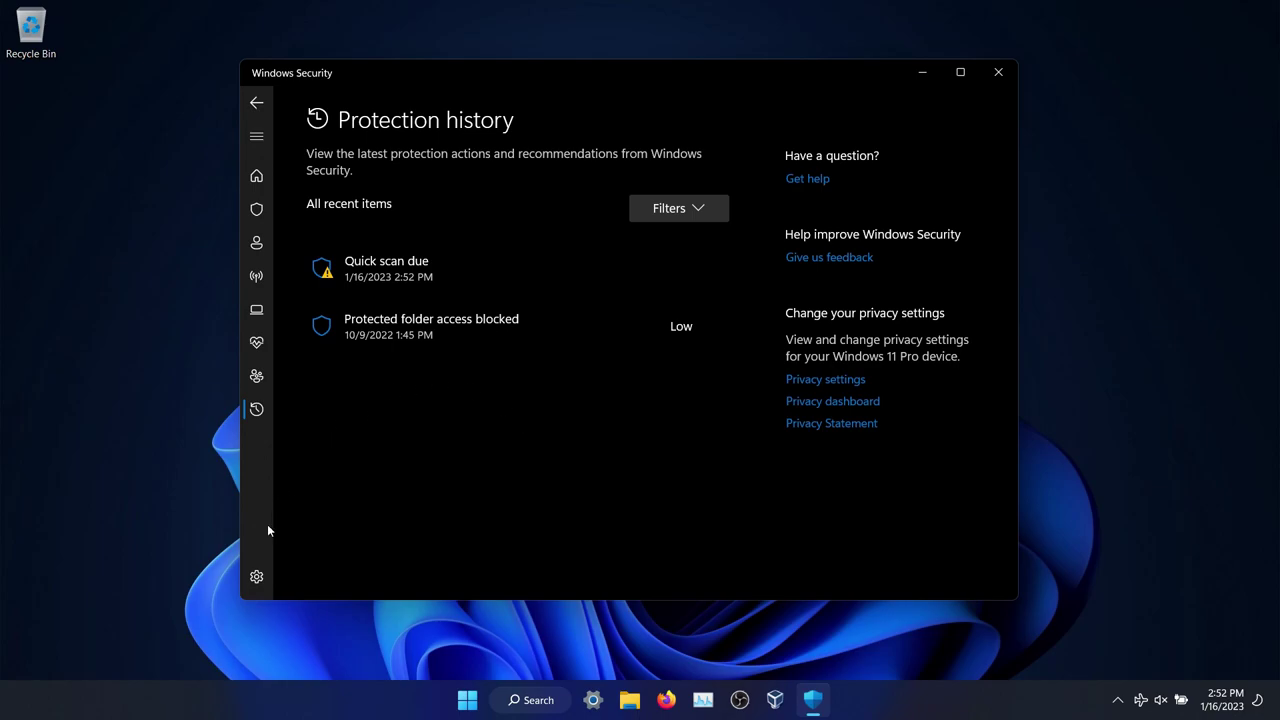
left_click(254, 577)
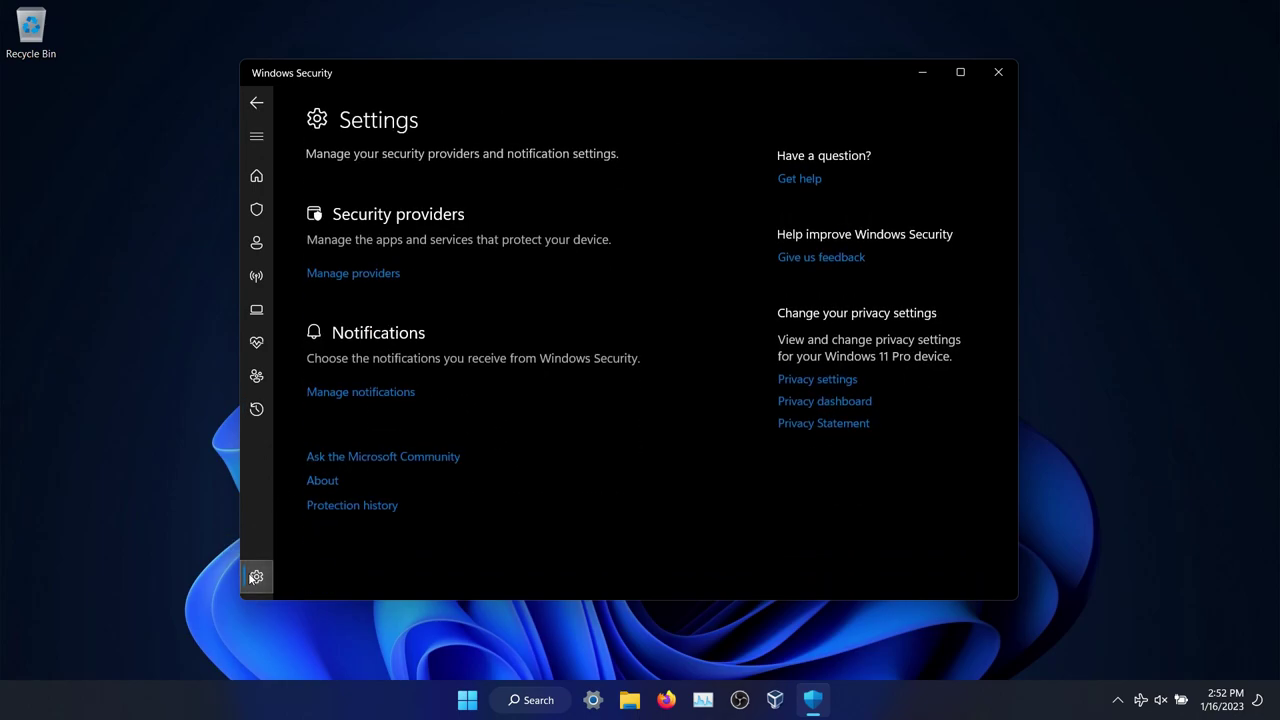
left_click(378, 396)
scroll(563, 391, "down", 3)
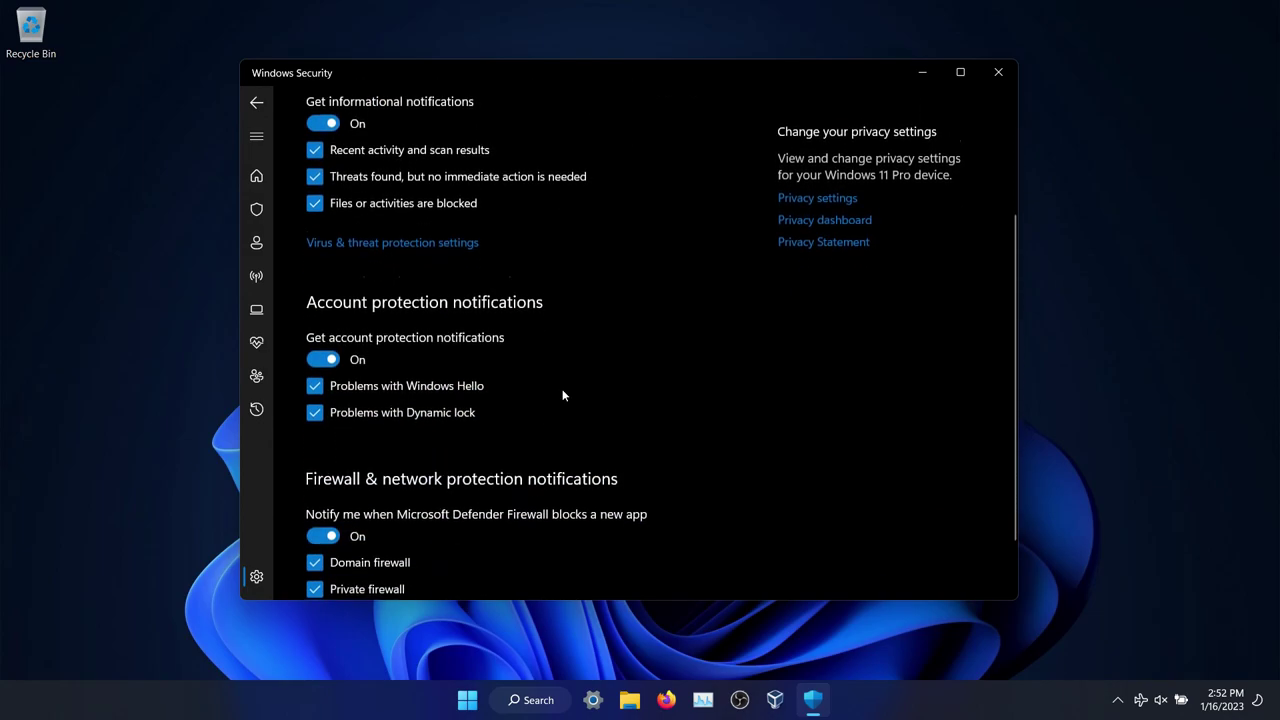
scroll(563, 395, "down", 2)
scroll(563, 395, "up", 5)
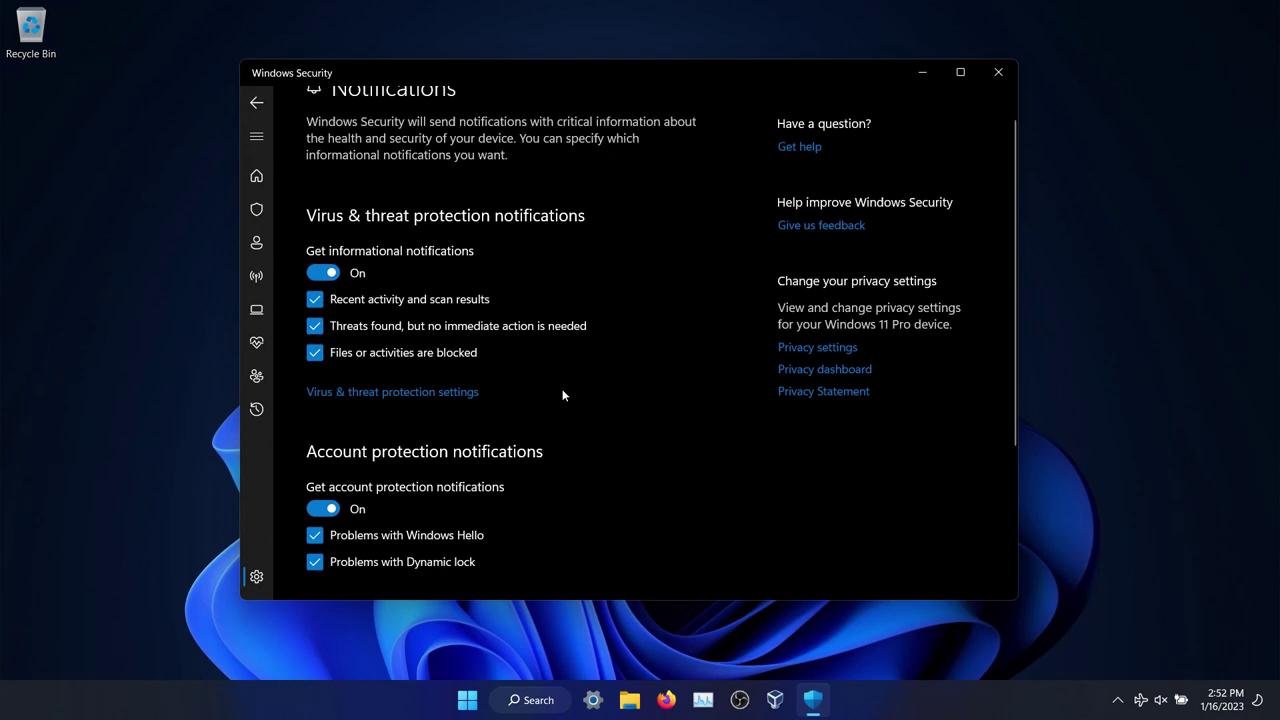
scroll(563, 395, "up", 1)
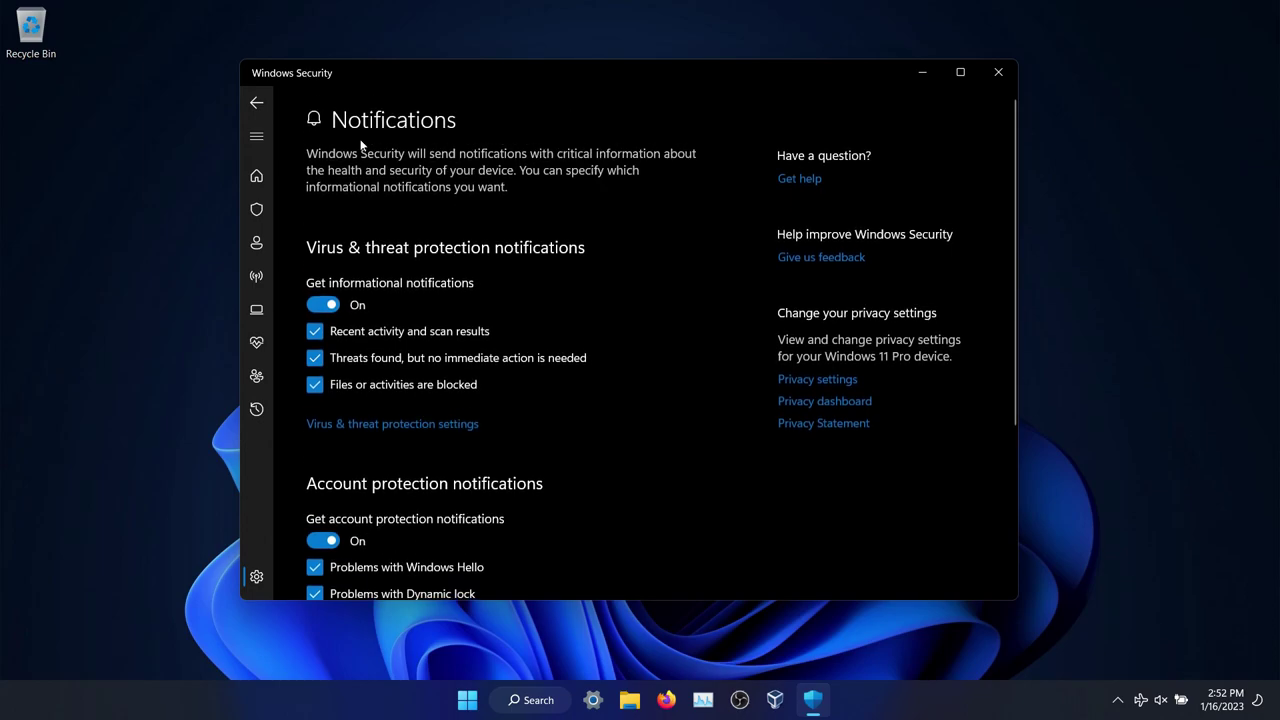
left_click(256, 103)
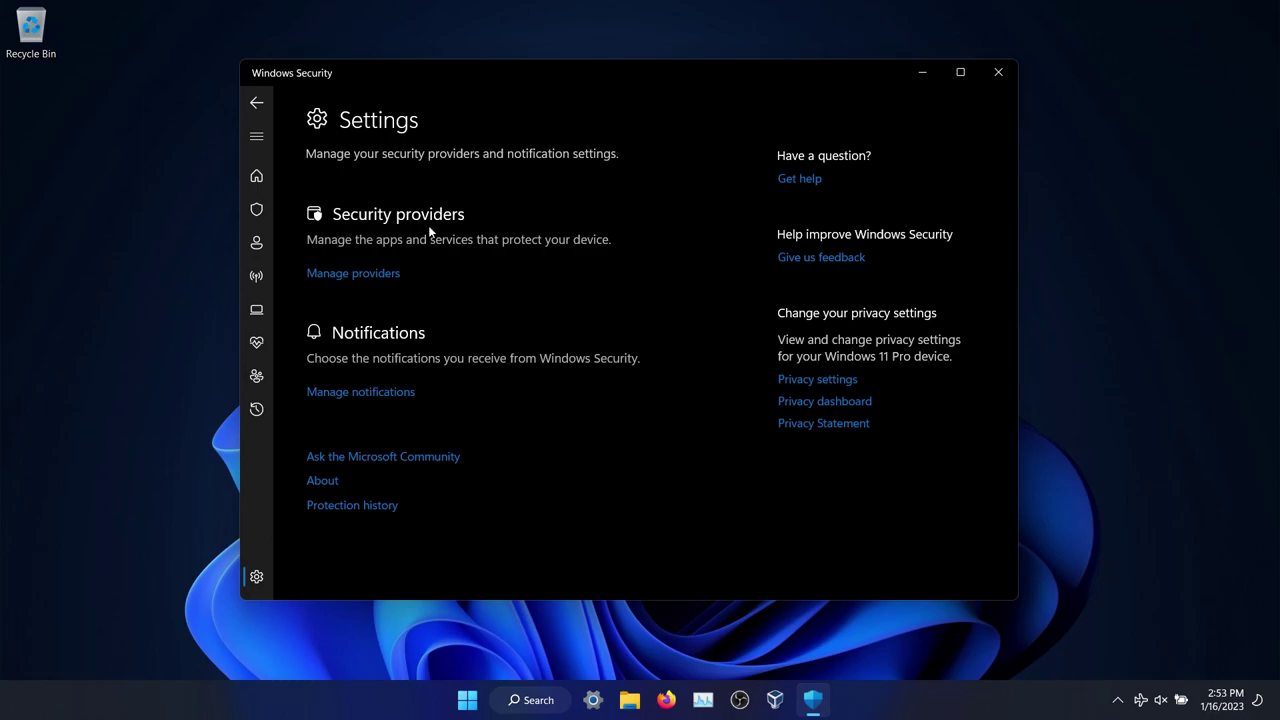
Step: Open Manage providers to view the list of security providers
left_click(347, 275)
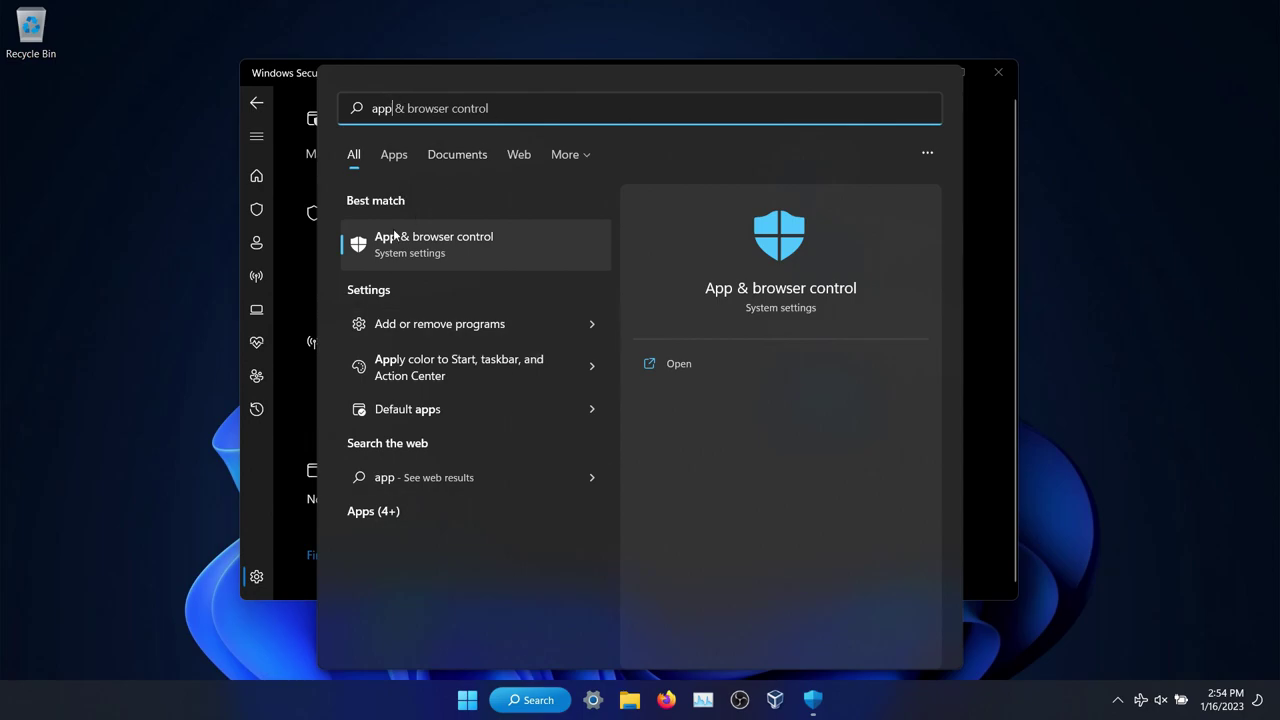
Step: Go from App & browser control to Reputation-based protection, where Check apps and files and SmartScreen for Edge are on
left_click(421, 242)
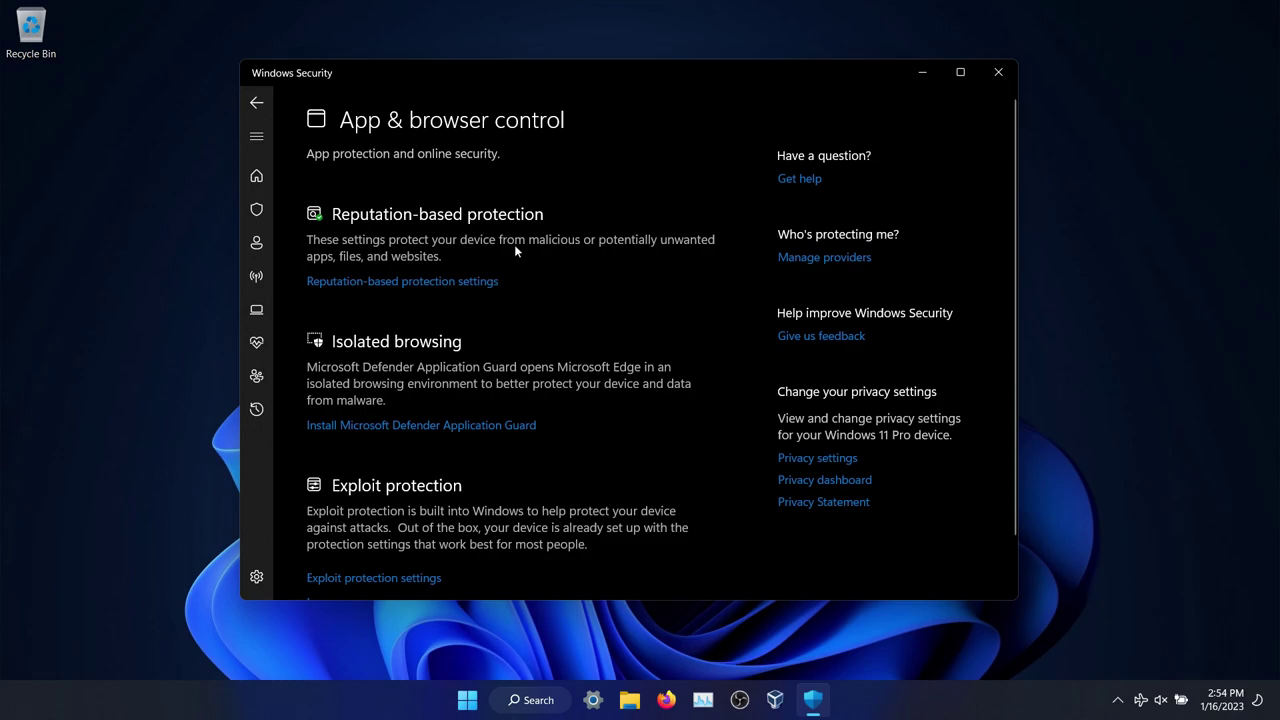
left_click(413, 283)
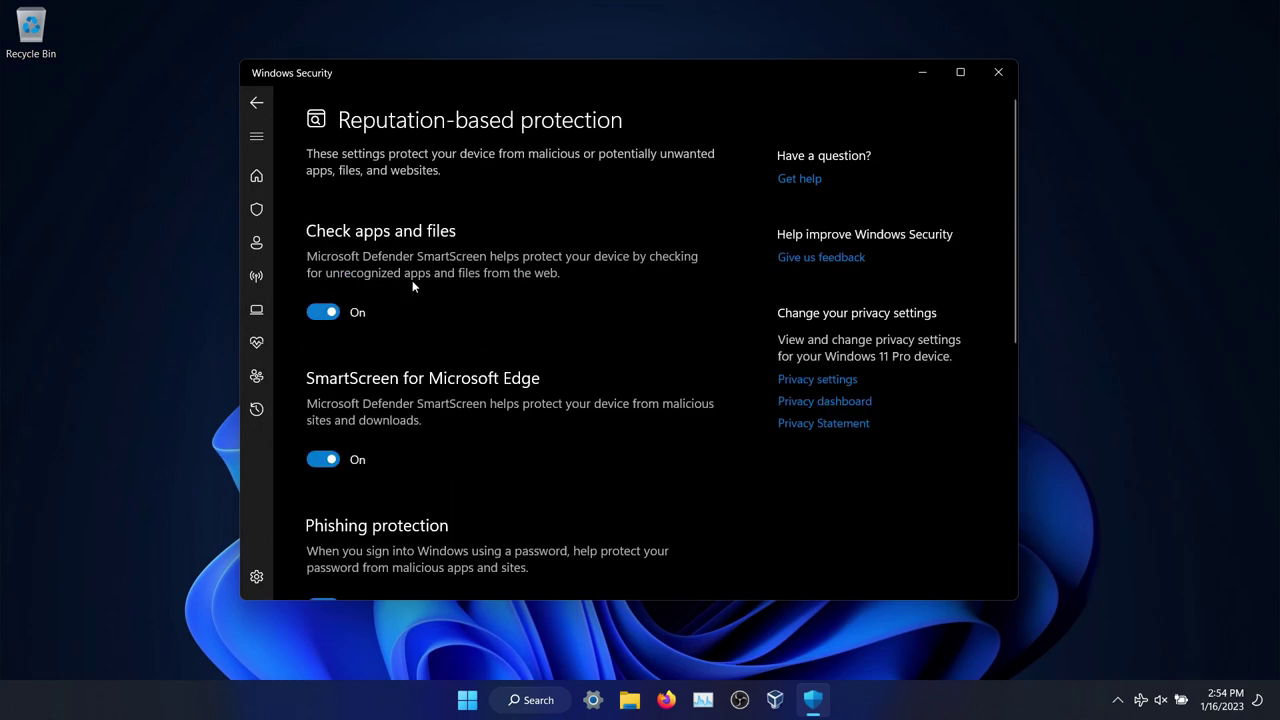
scroll(412, 283, "down", 5)
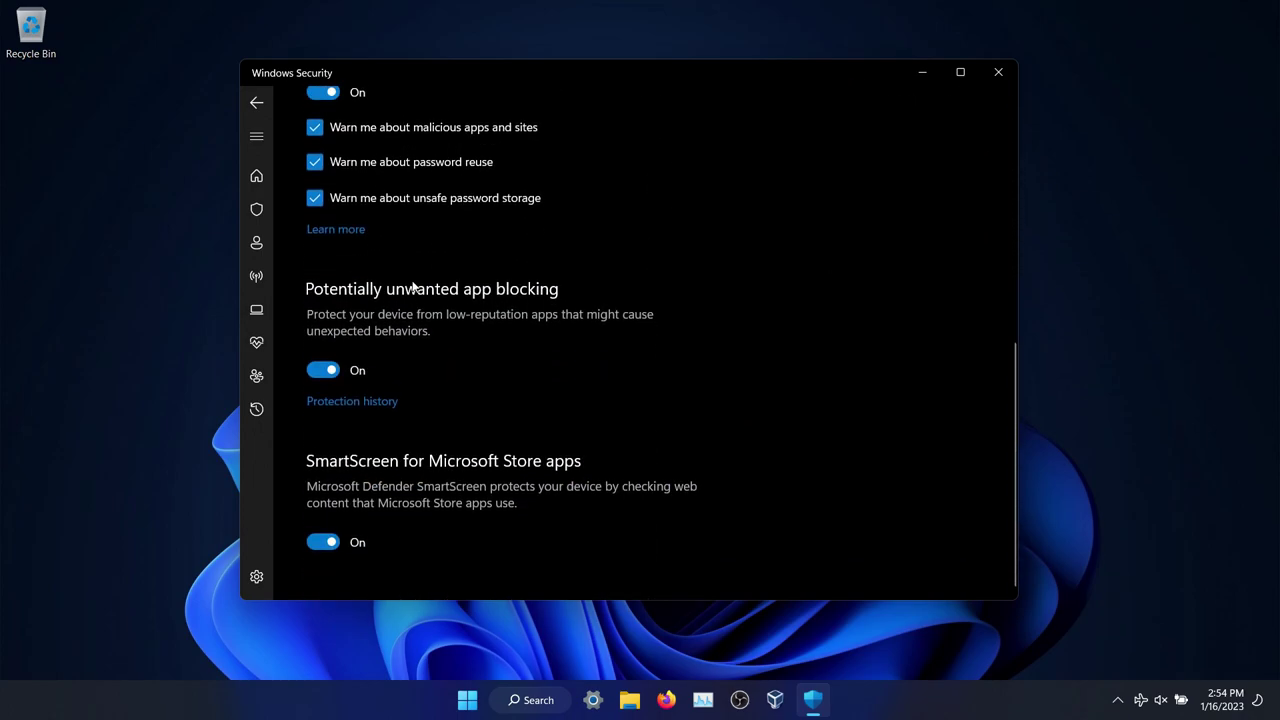
scroll(412, 287, "up", 5)
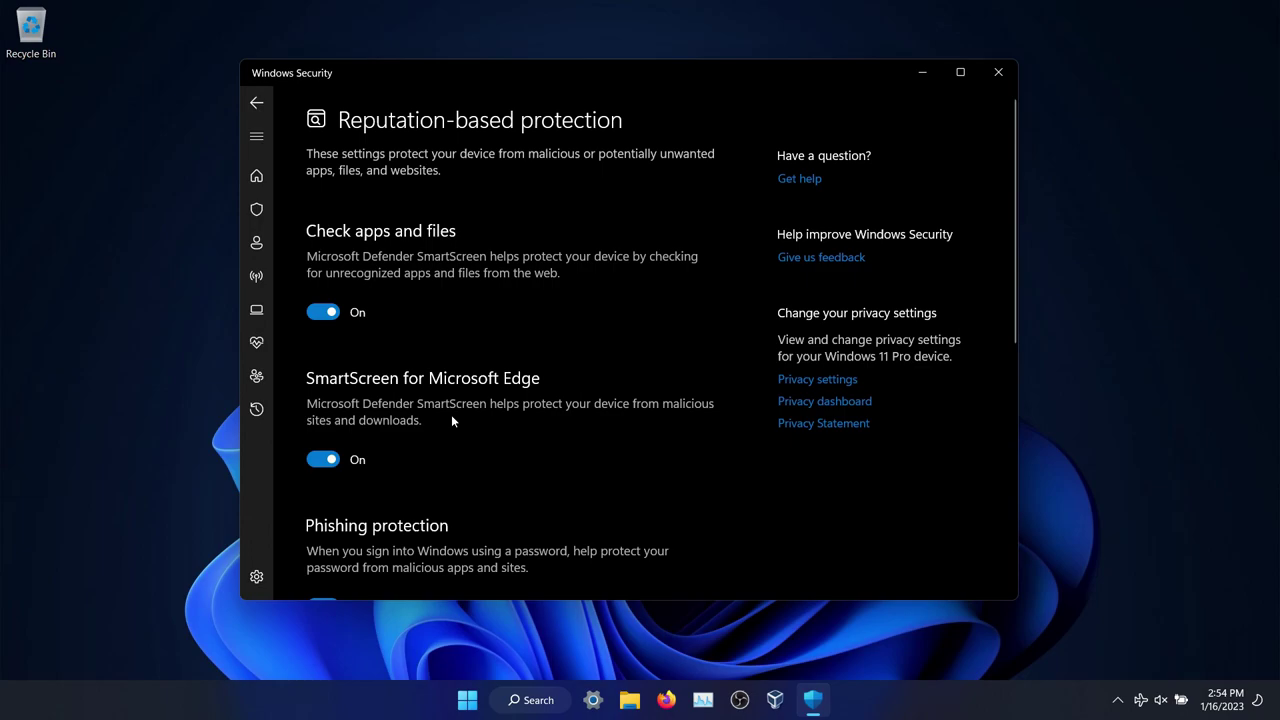
scroll(451, 416, "down", 4)
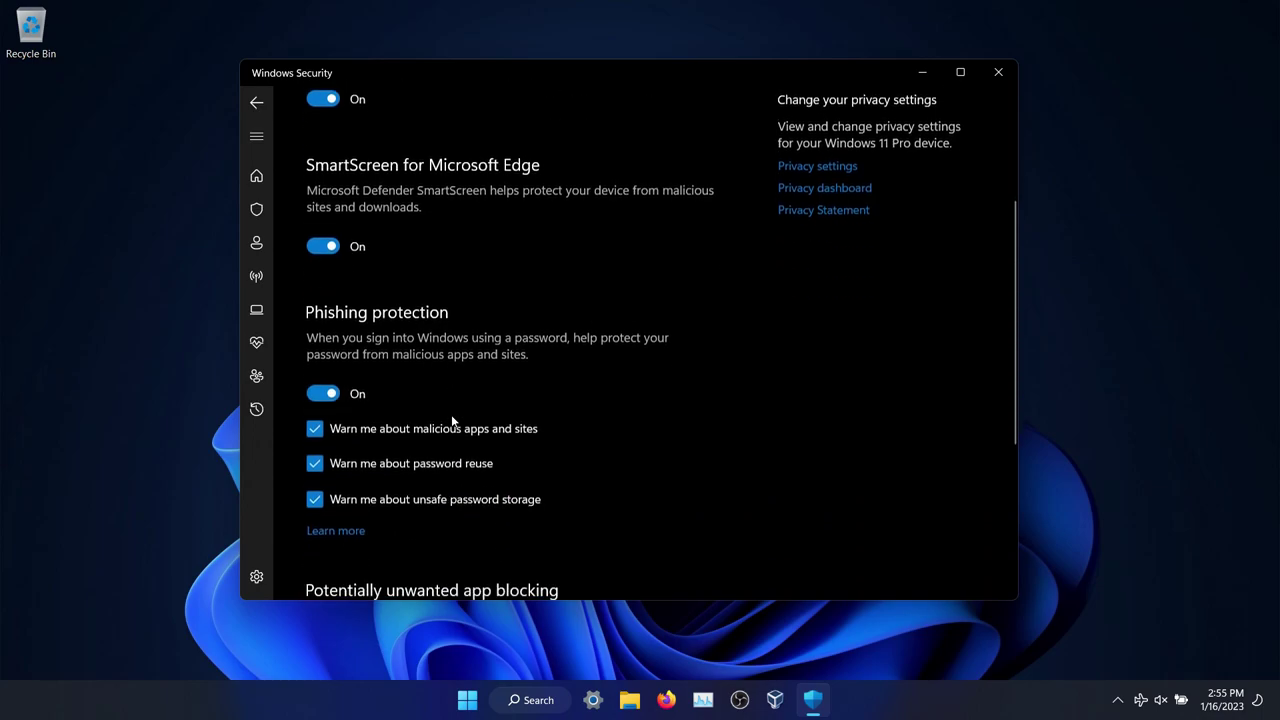
scroll(451, 417, "down", 2)
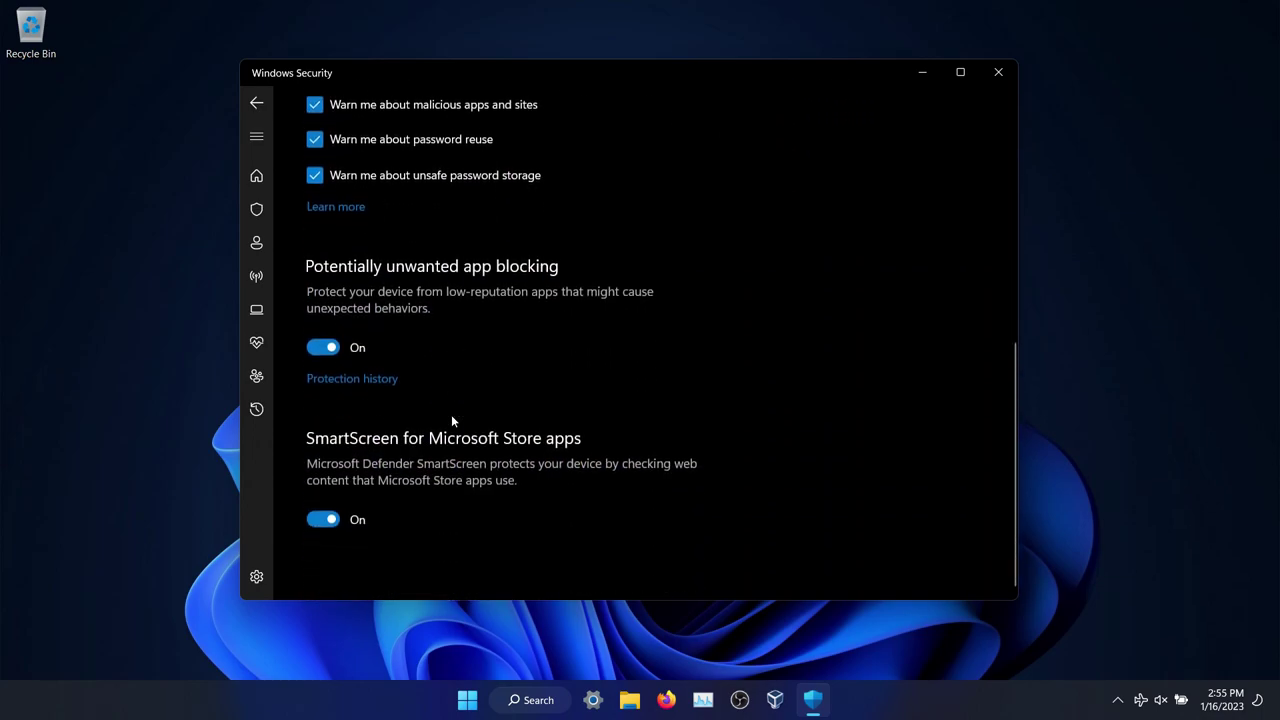
left_click(257, 104)
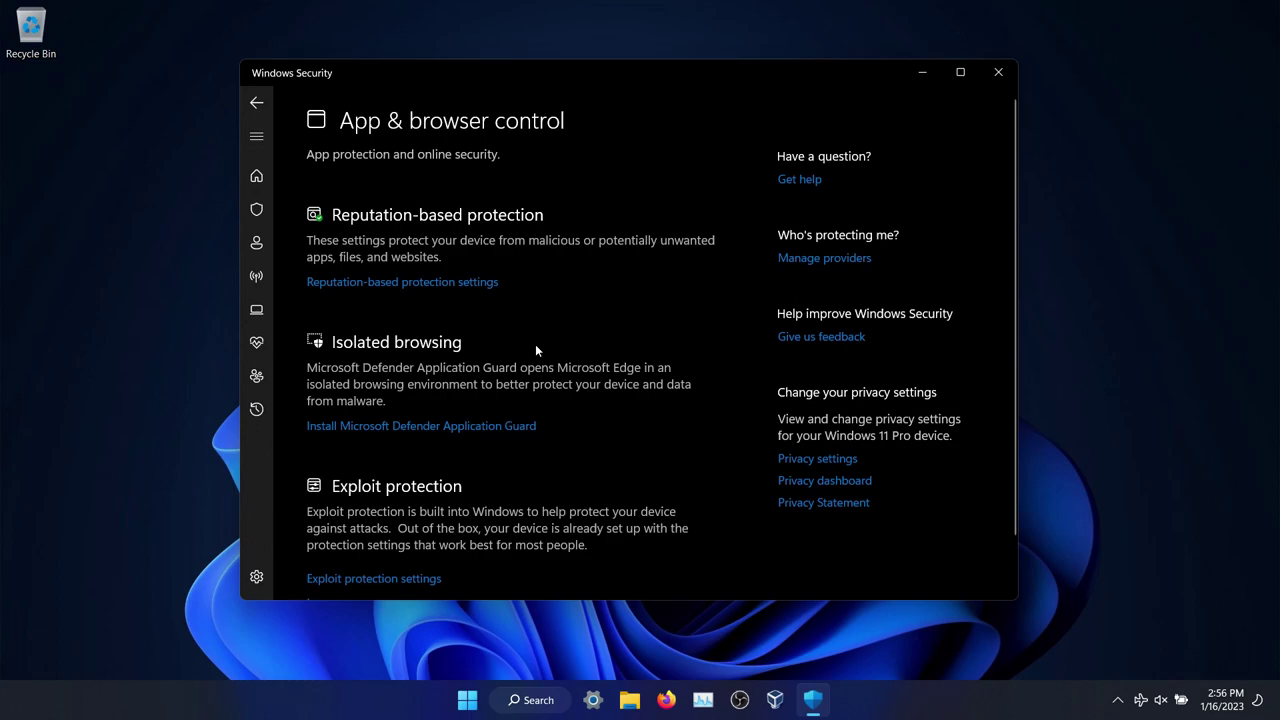
Step: Look through Exploit protection's System settings defaults without changing them, then close Windows Security with Alt+F4
scroll(535, 344, "down", 2)
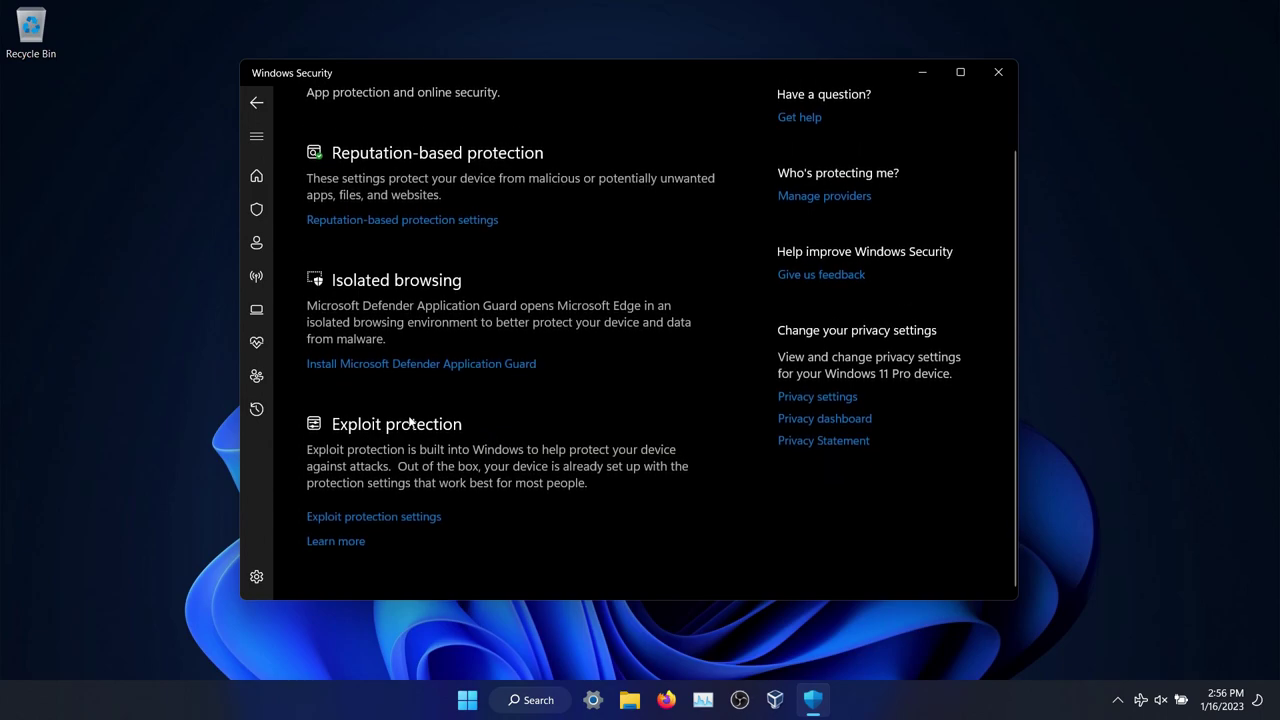
left_click(375, 518)
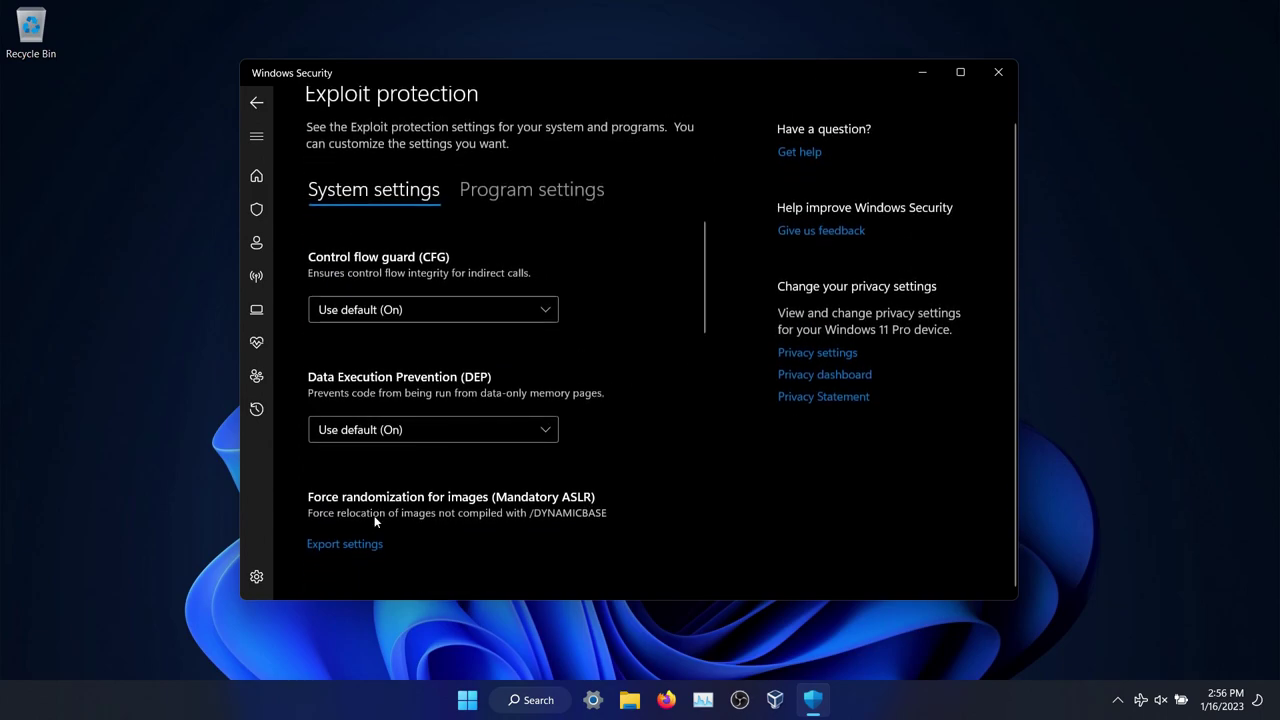
scroll(403, 445, "down", 5)
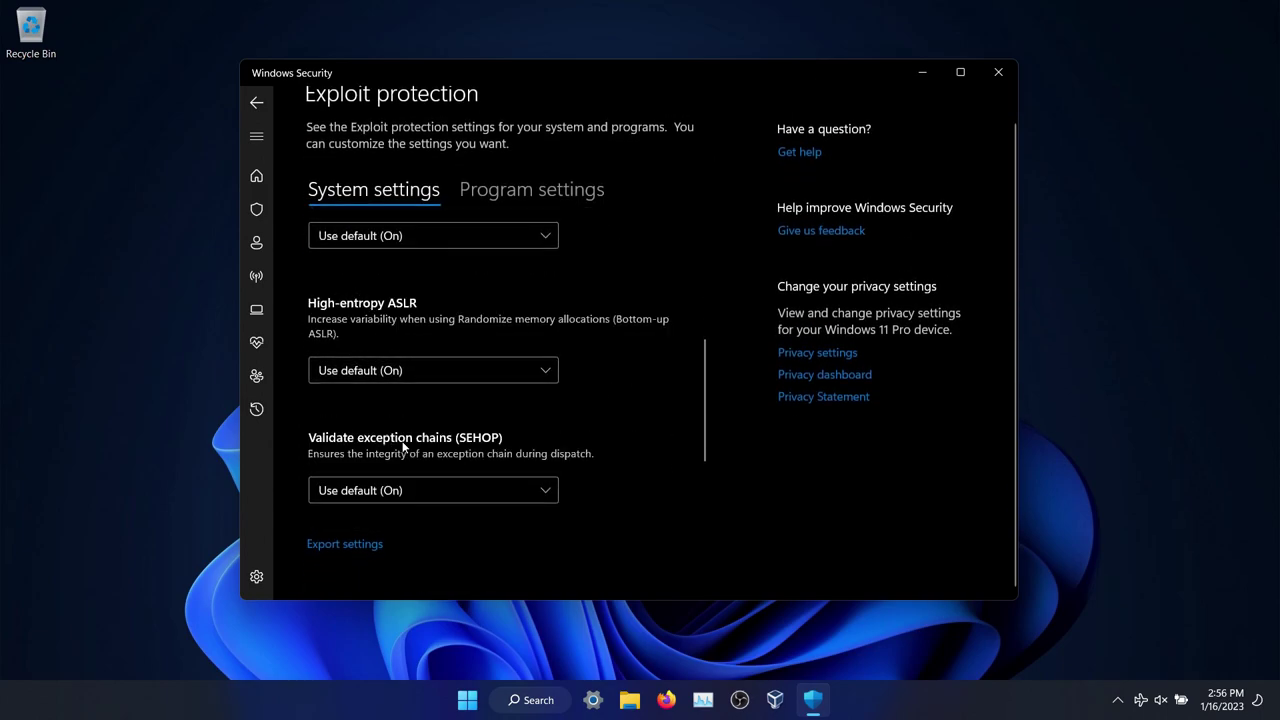
scroll(403, 447, "up", 5)
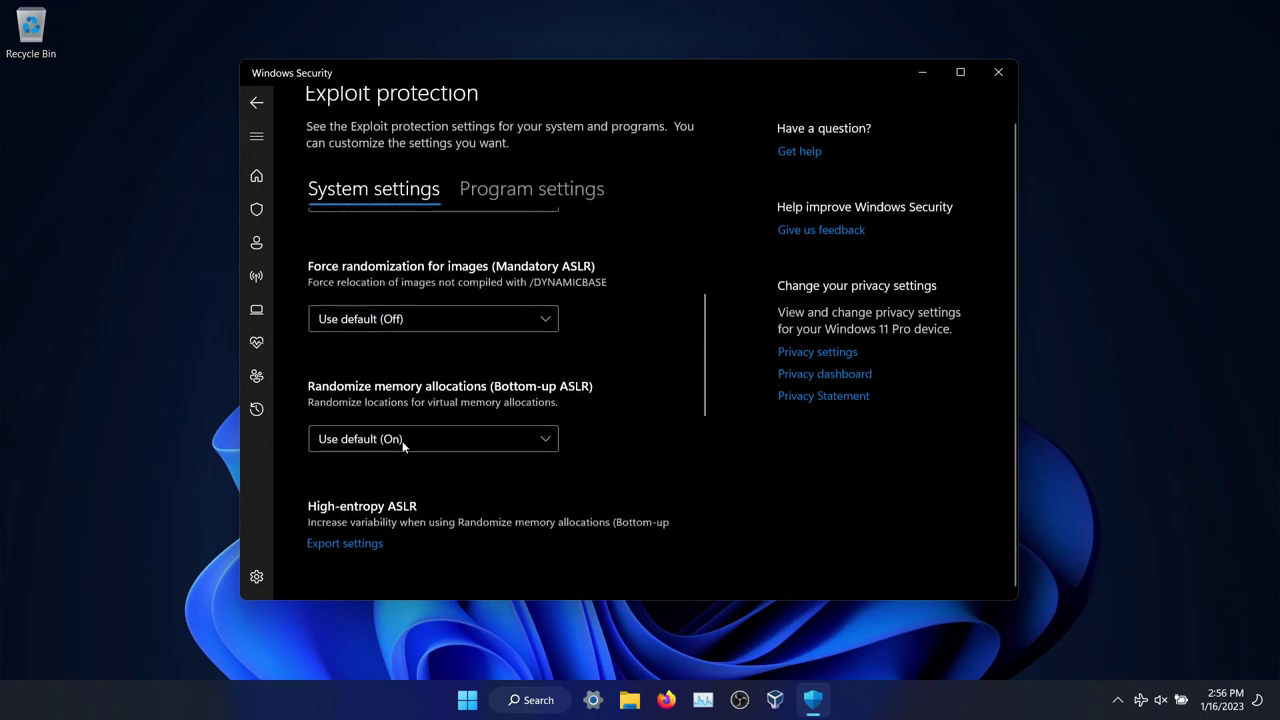
key("alt+F4")
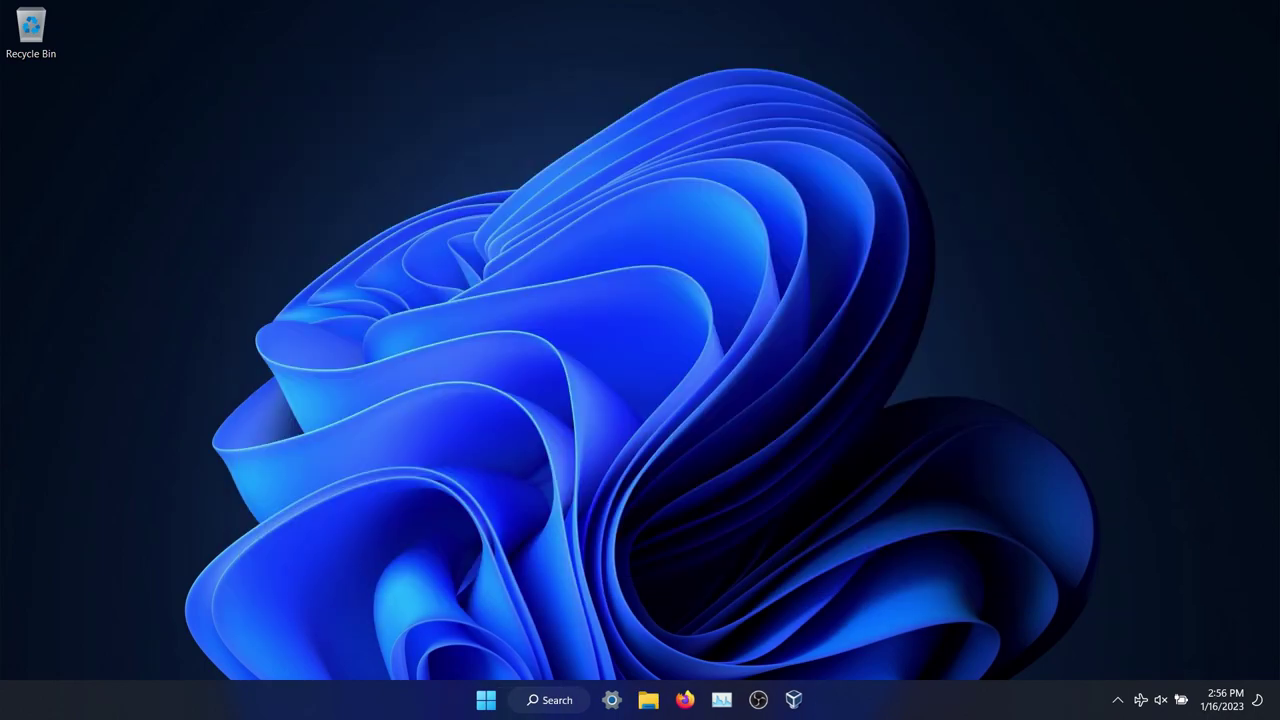